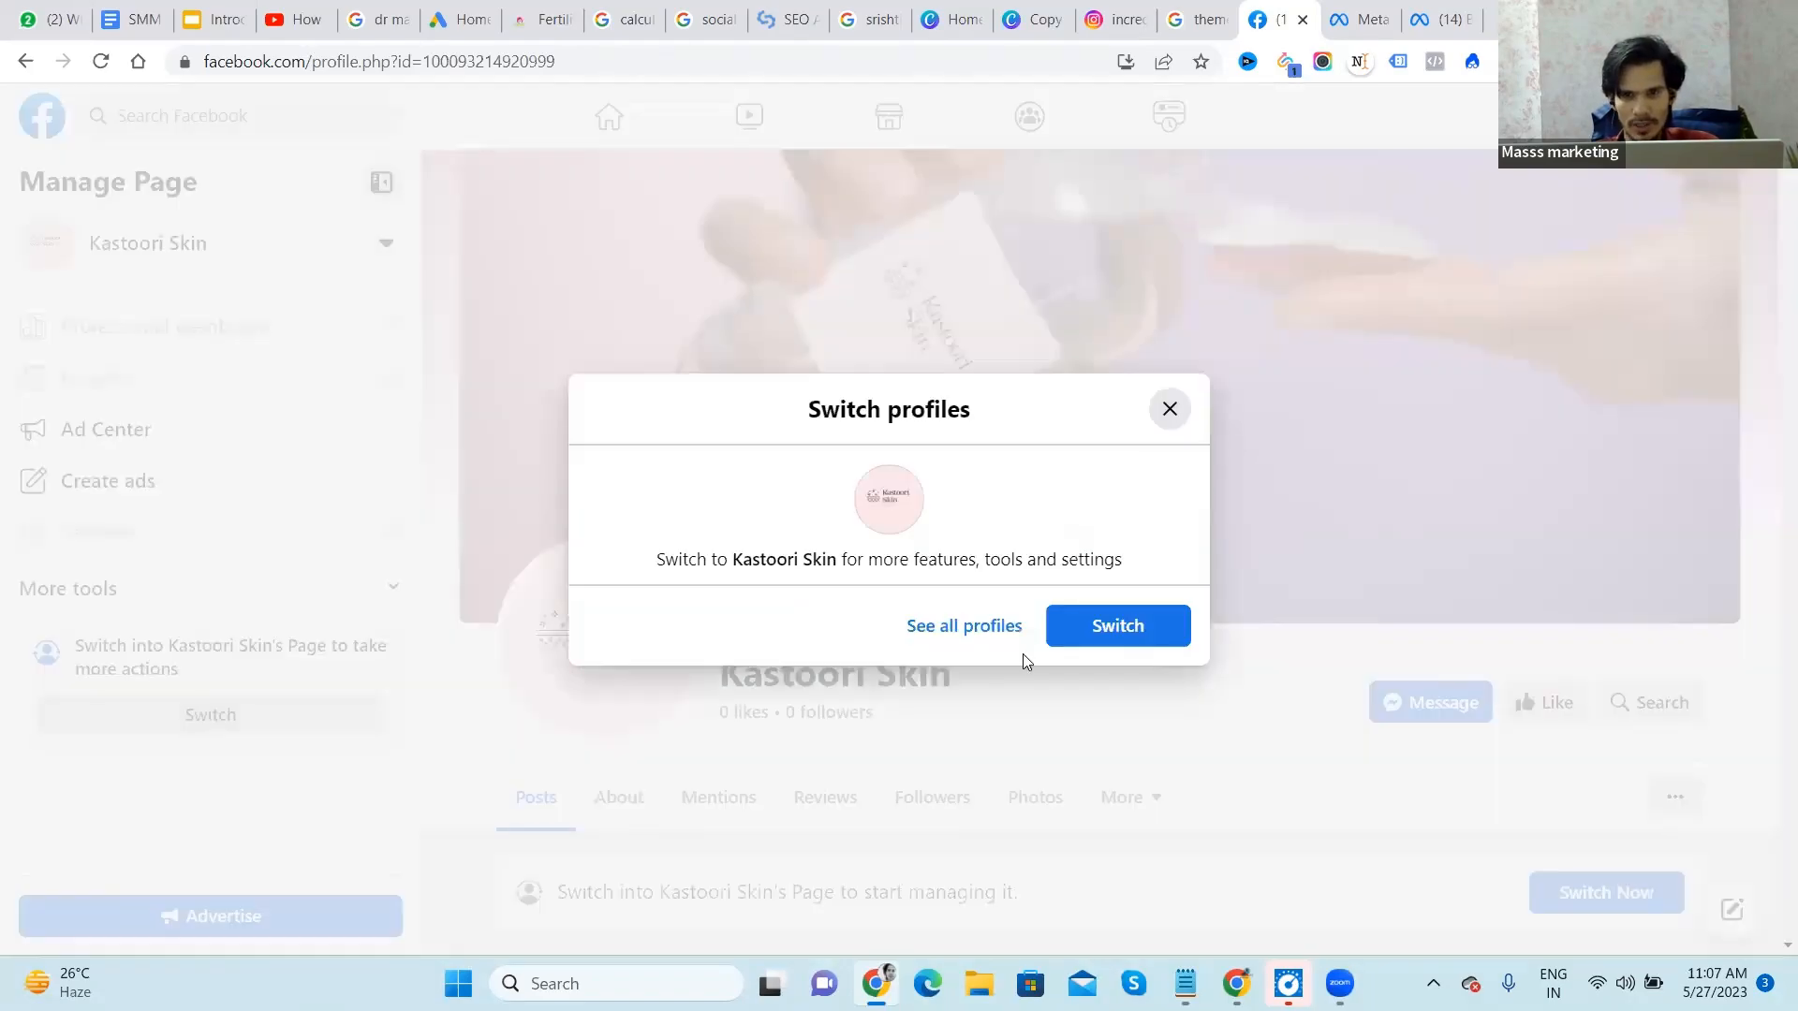
Step: Switch into the Kastoori Skin Page profile and look over its posts, details and photos
left_click(1109, 627)
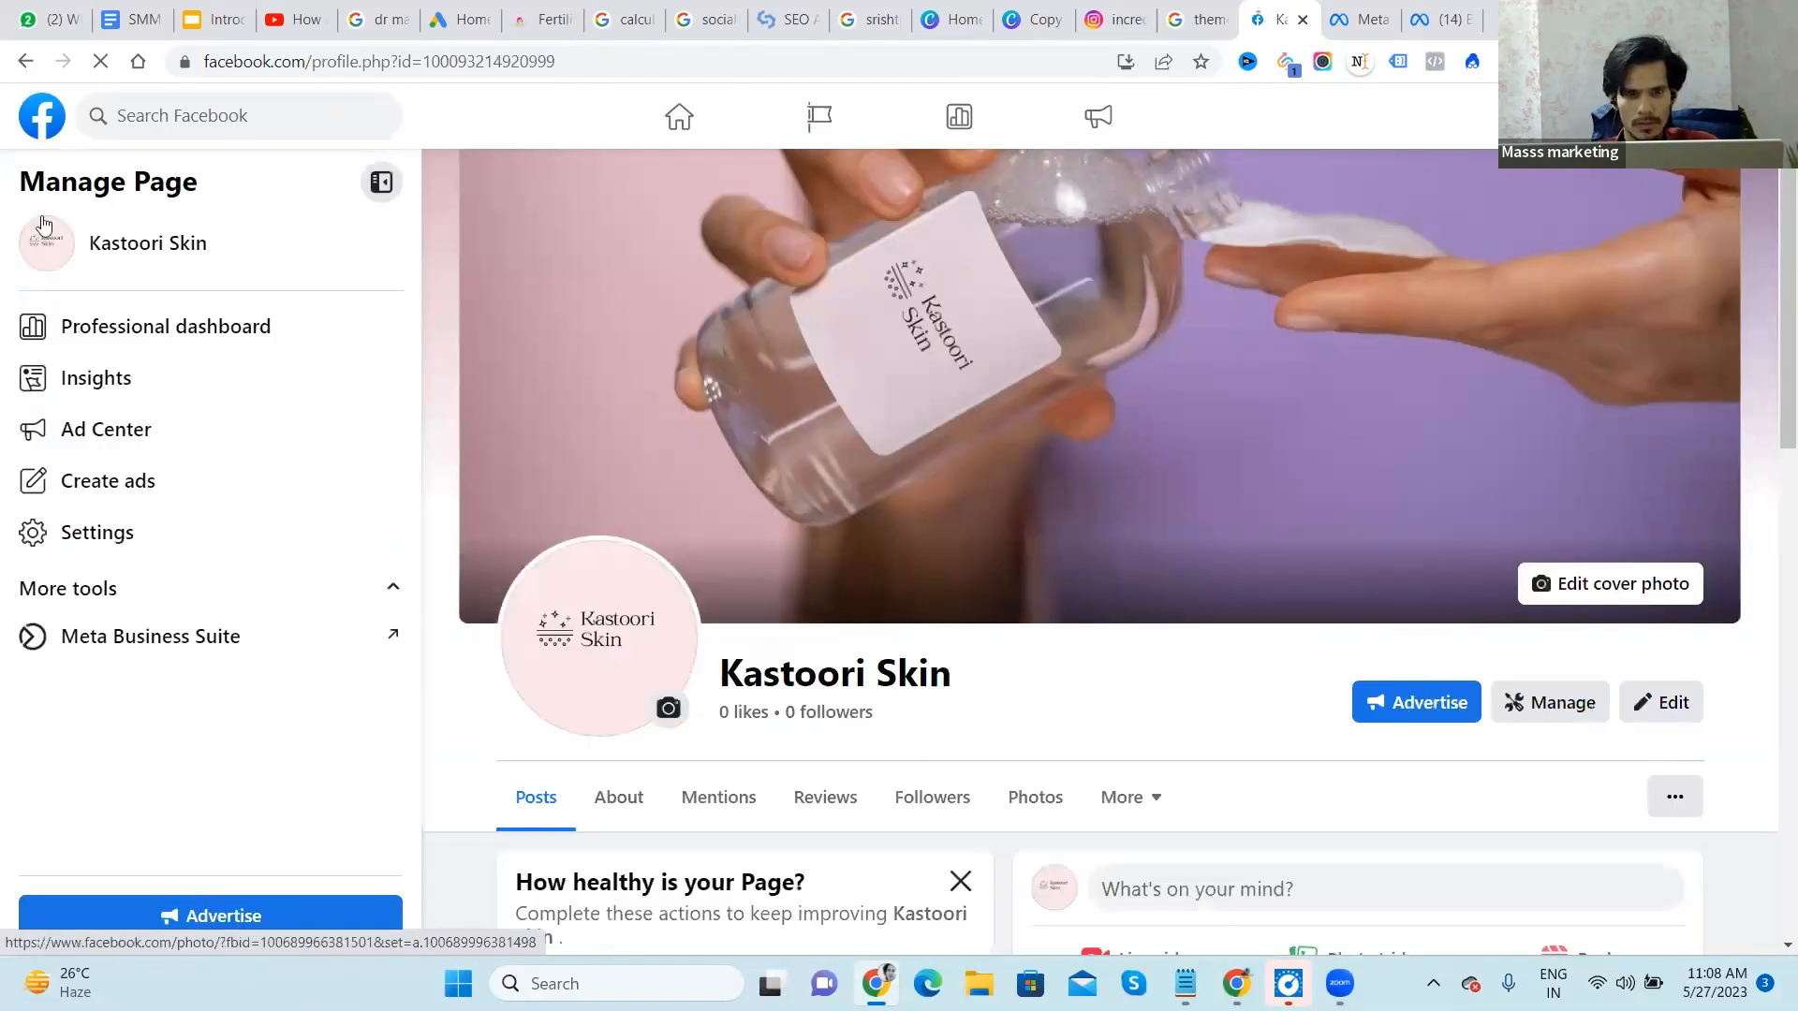
scroll(631, 555, "down", 4)
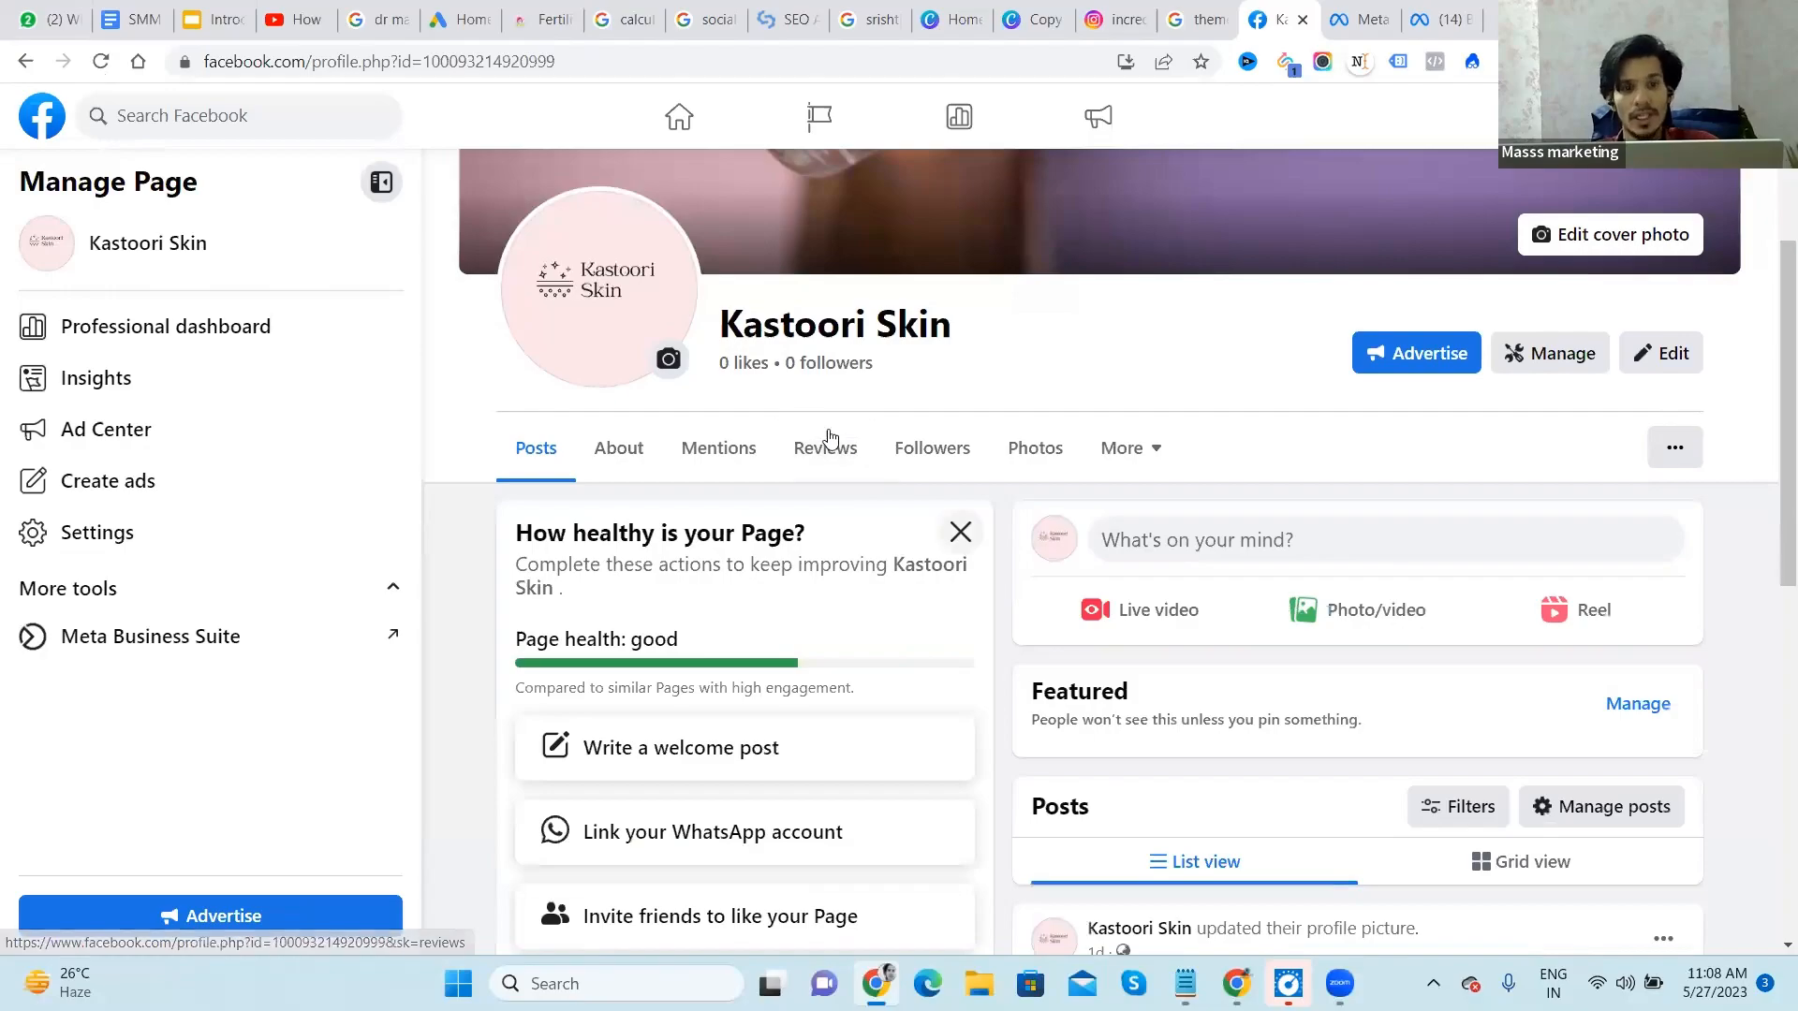
scroll(810, 420, "down", 10)
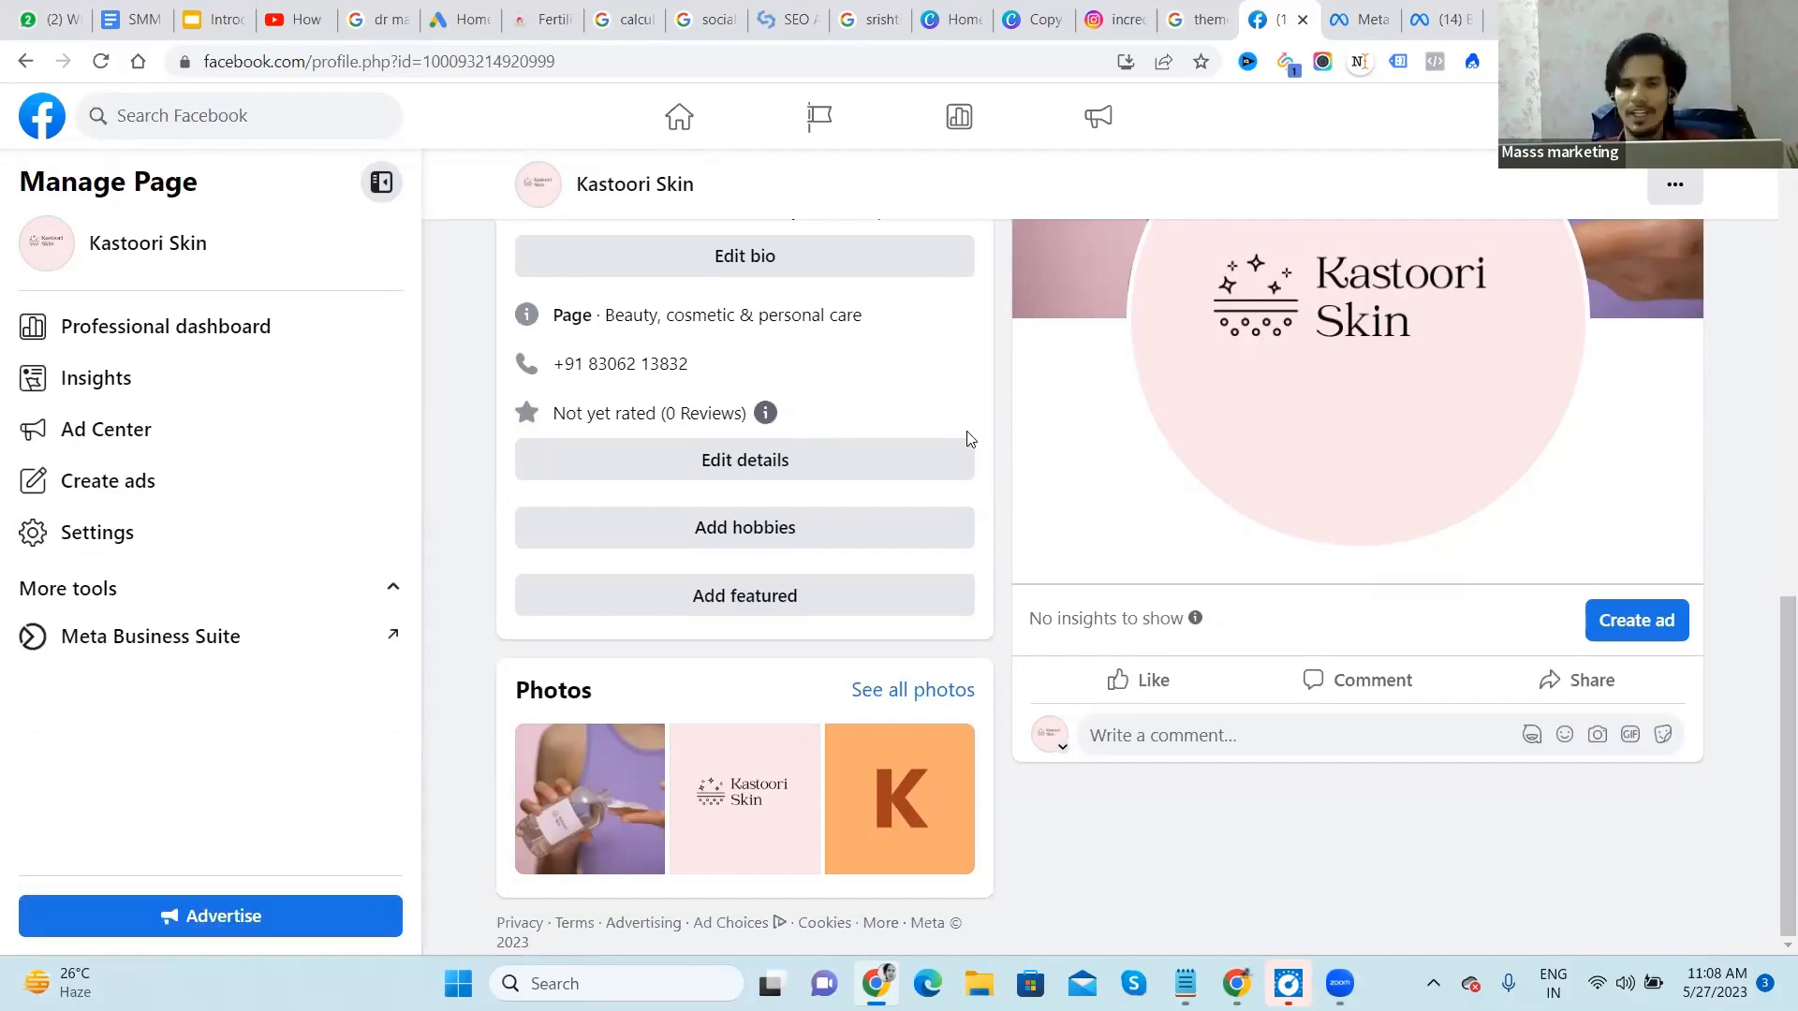
scroll(1163, 479, "up", 12)
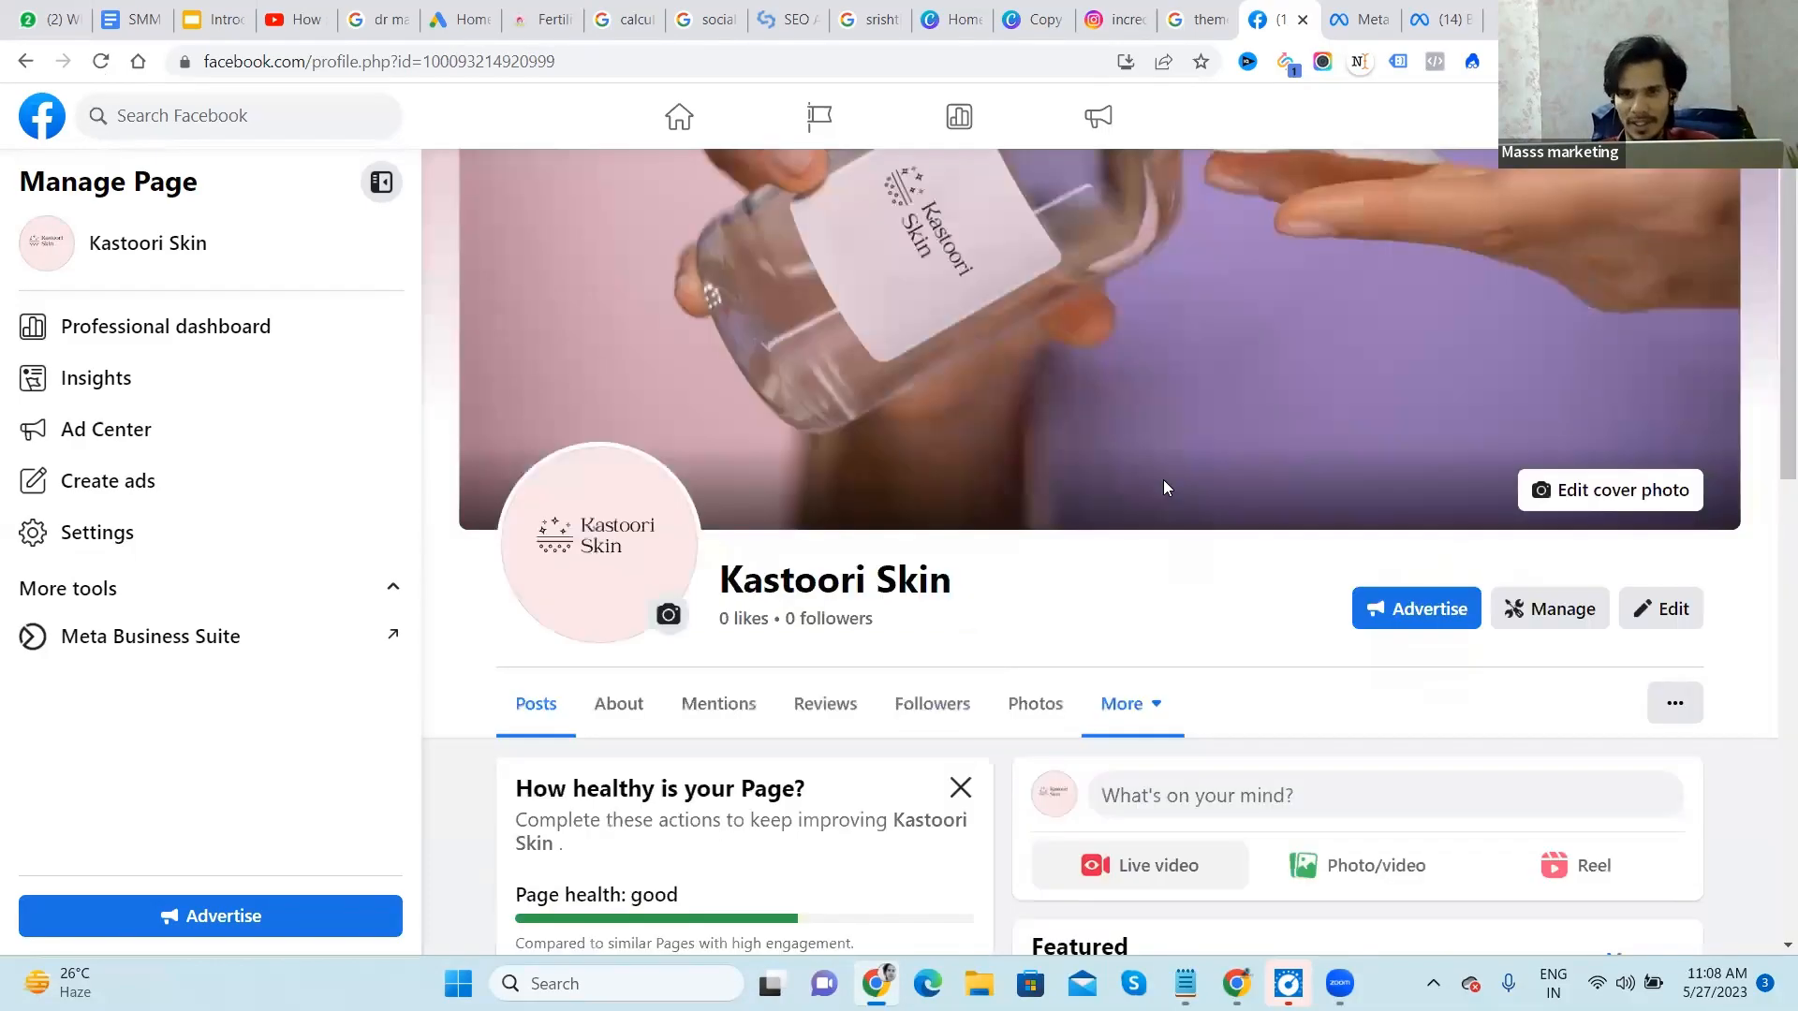
scroll(1166, 485, "down", 11)
scroll(1168, 489, "down", 2)
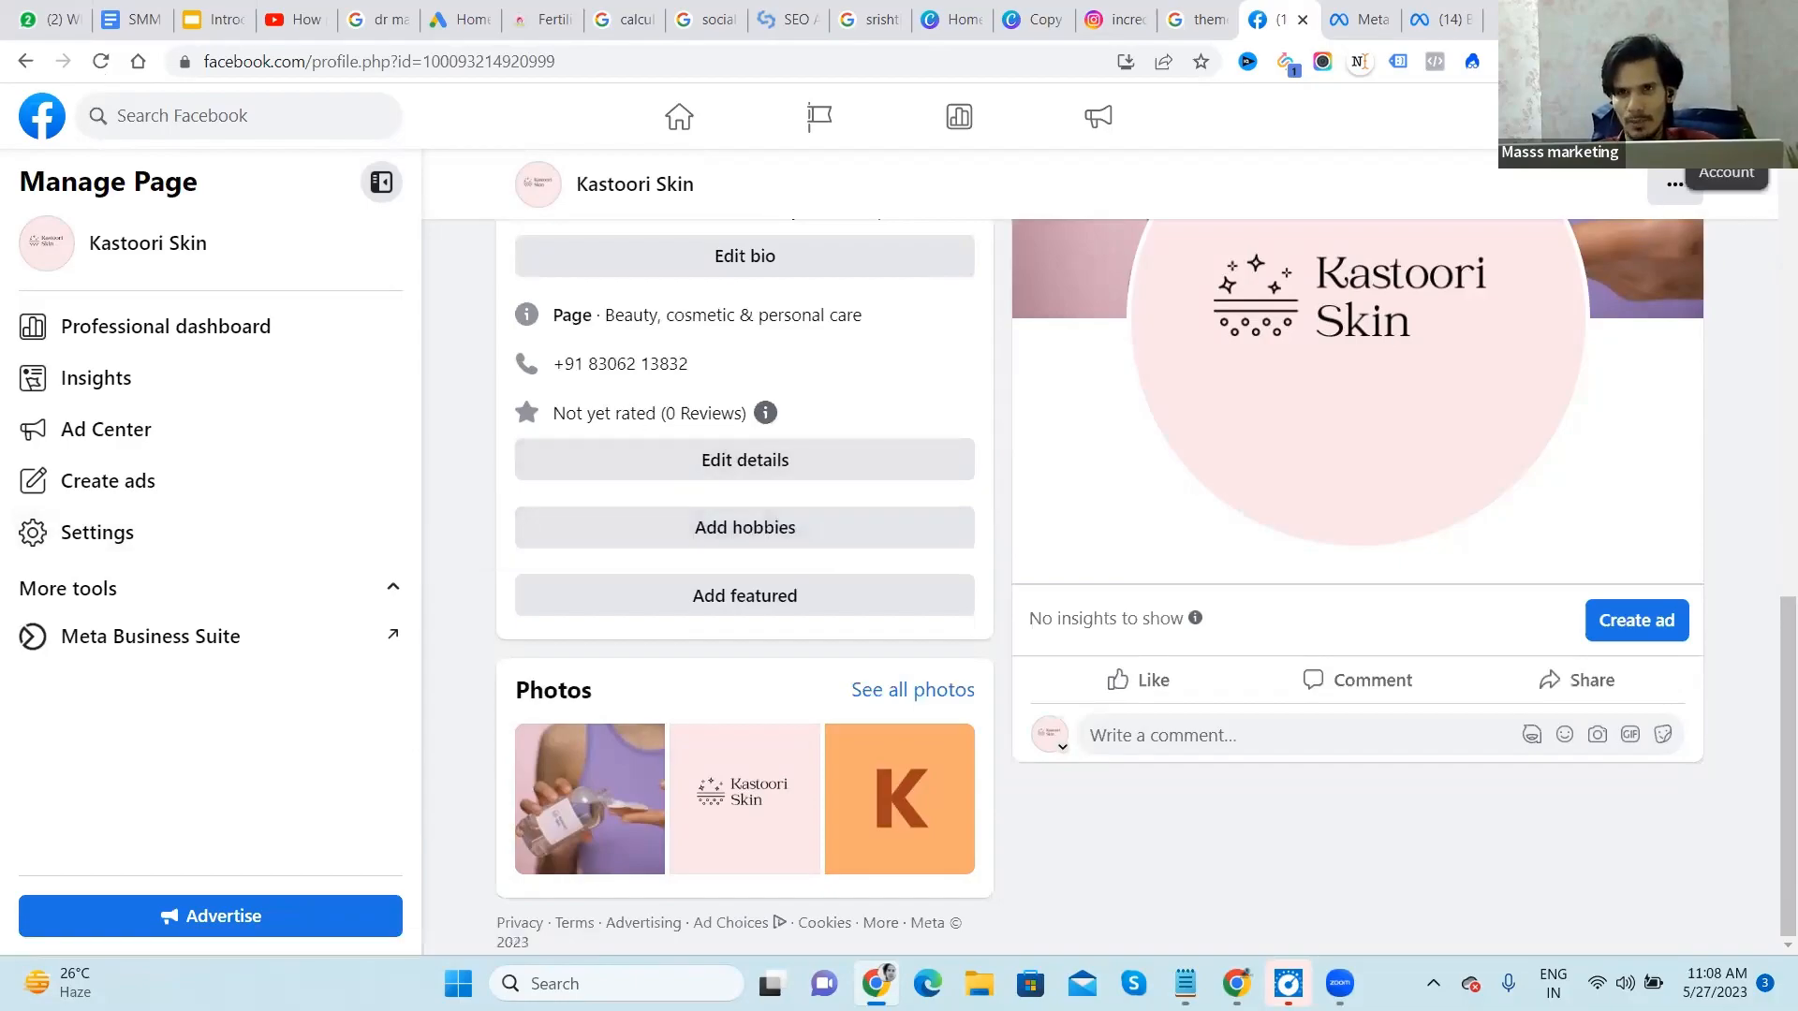
left_click(1743, 116)
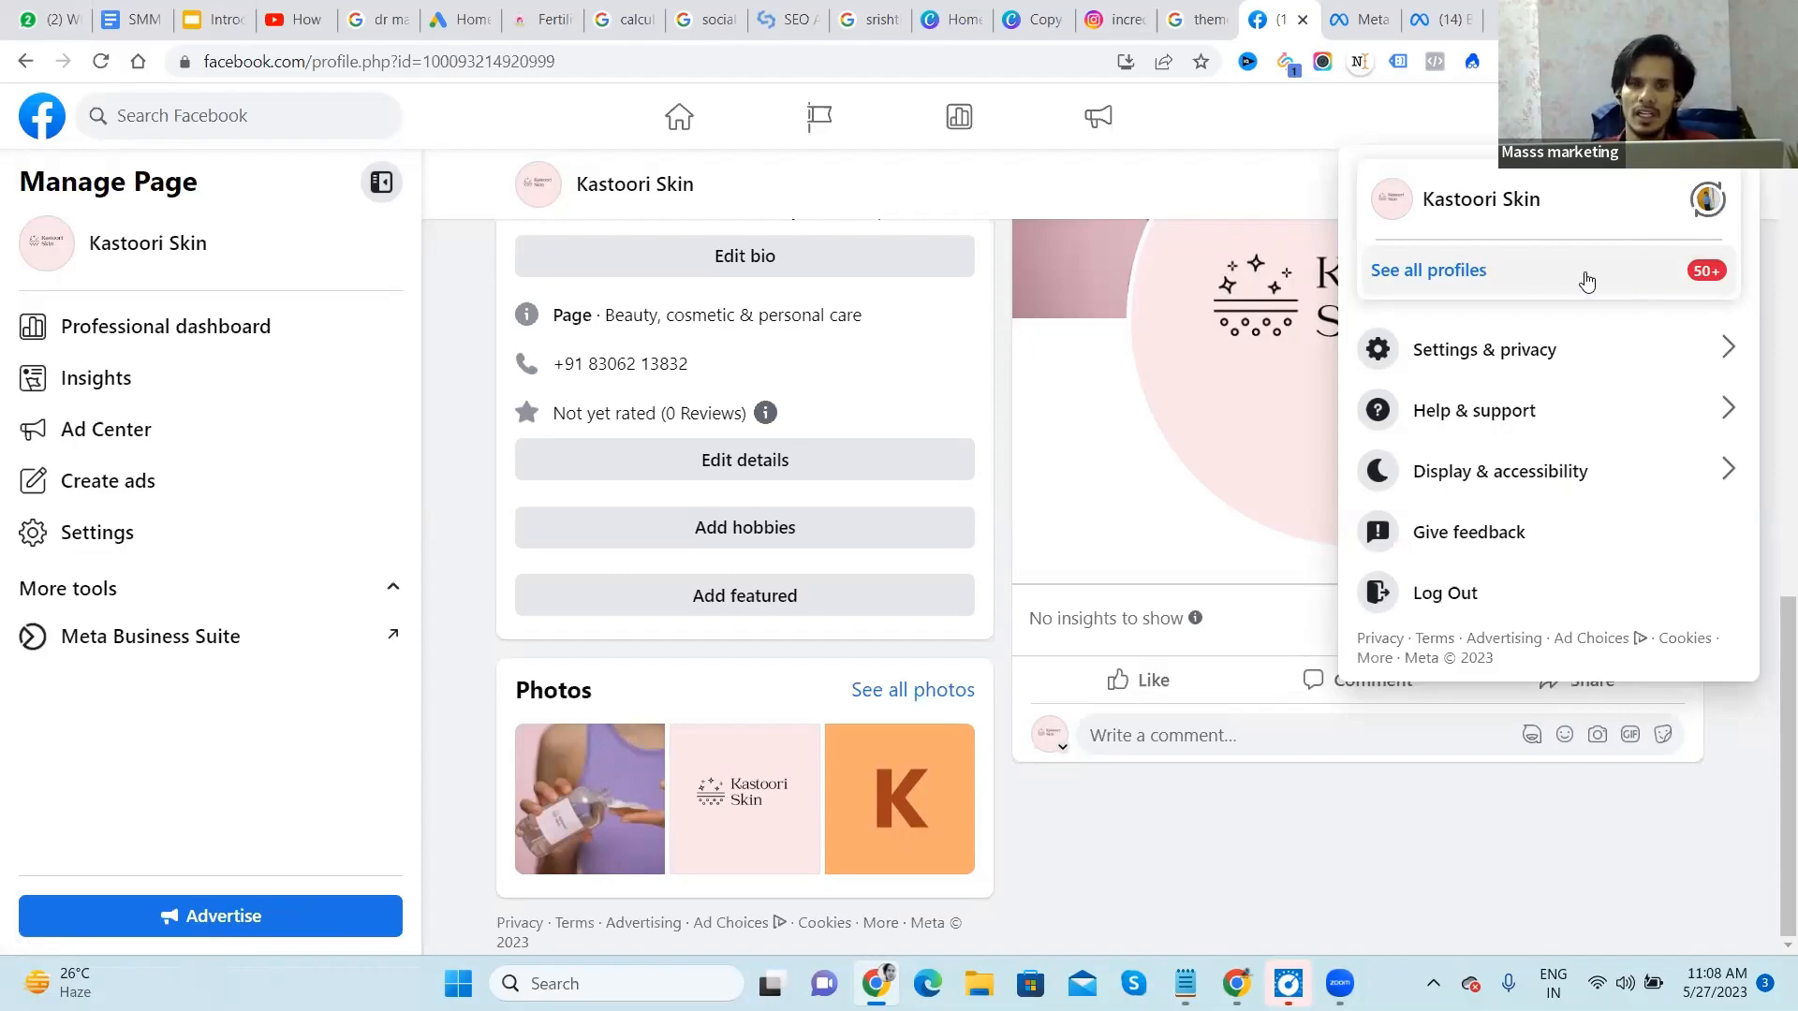
left_click(562, 213)
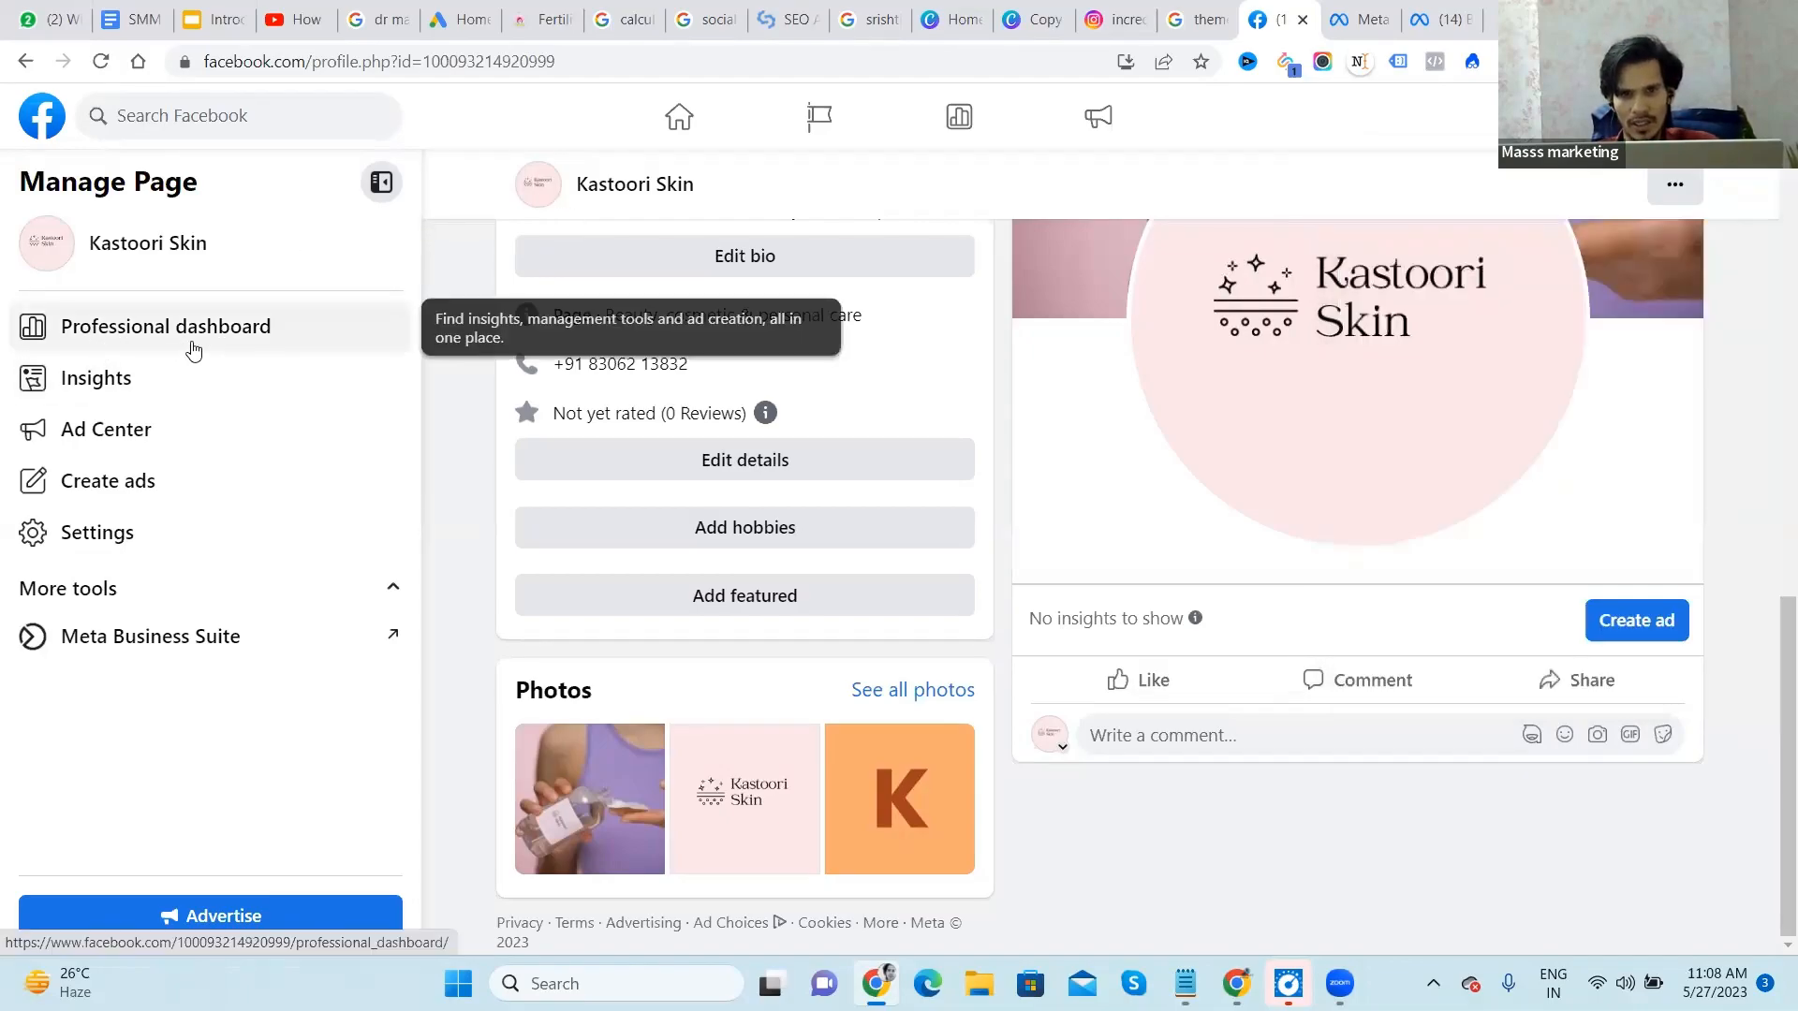
Step: Open the Page access settings by way of the Page's professional dashboard
left_click(148, 339)
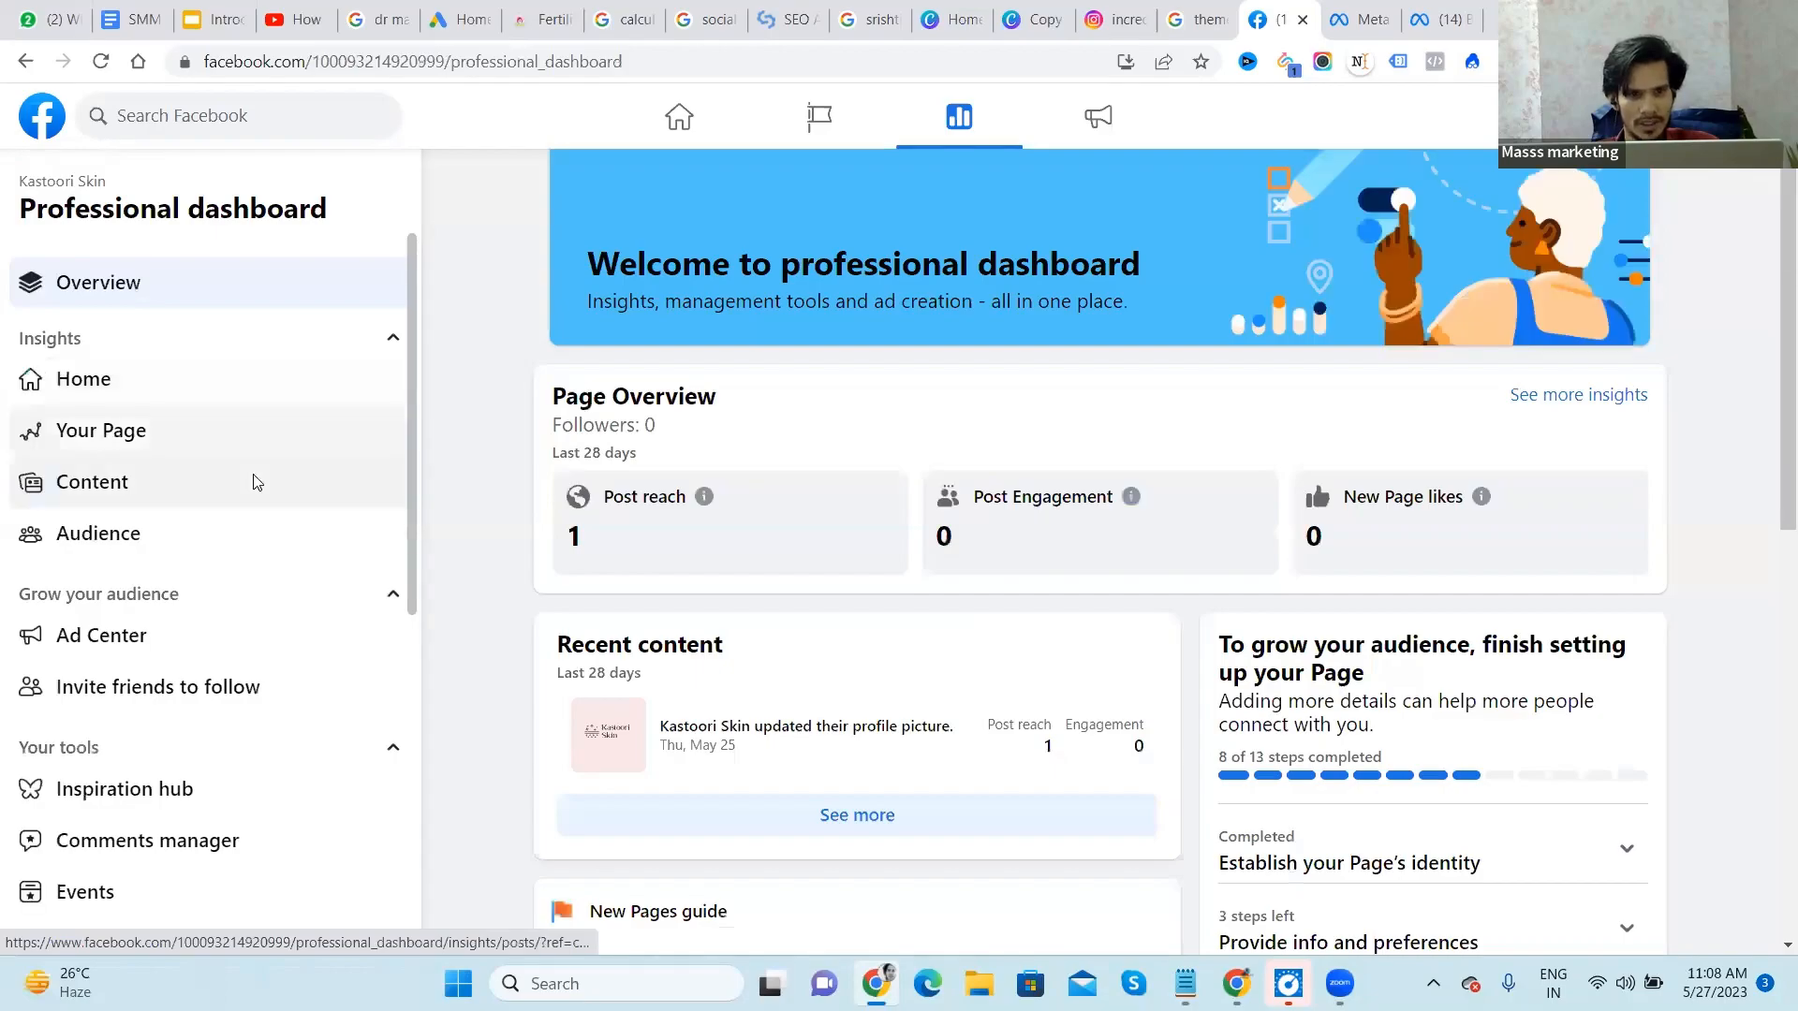
scroll(105, 408, "down", 6)
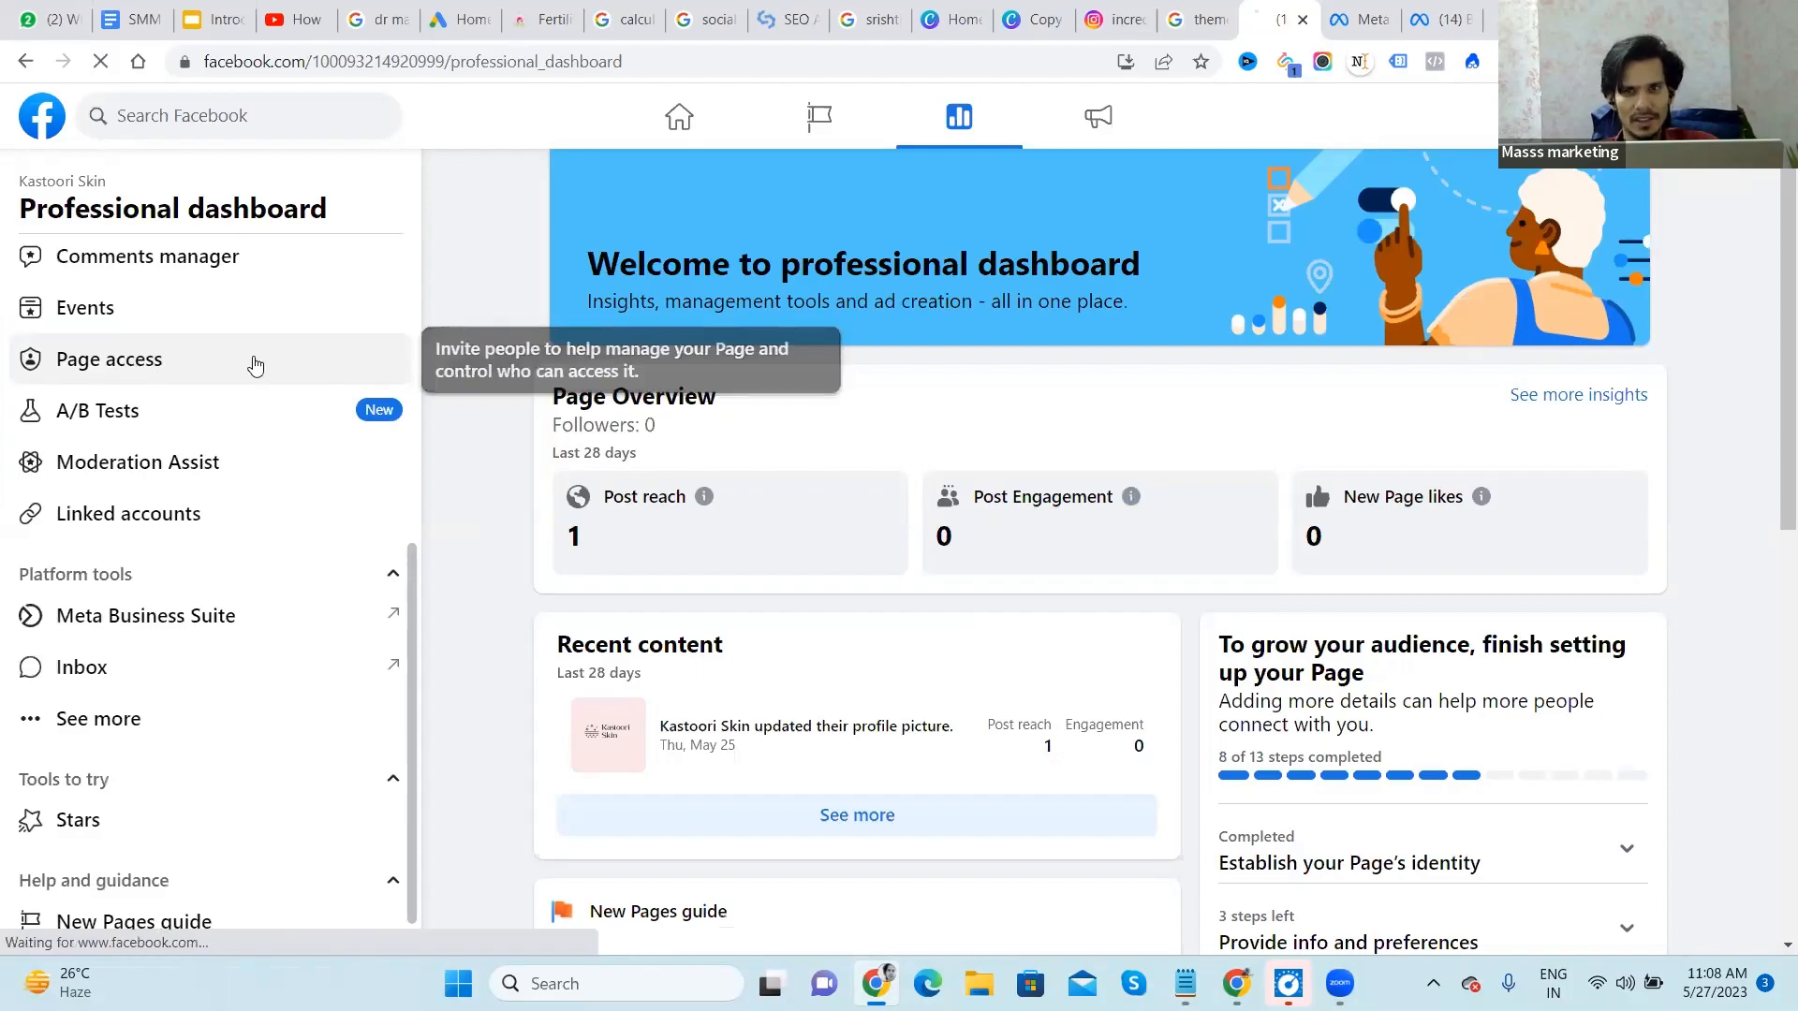
left_click(147, 382)
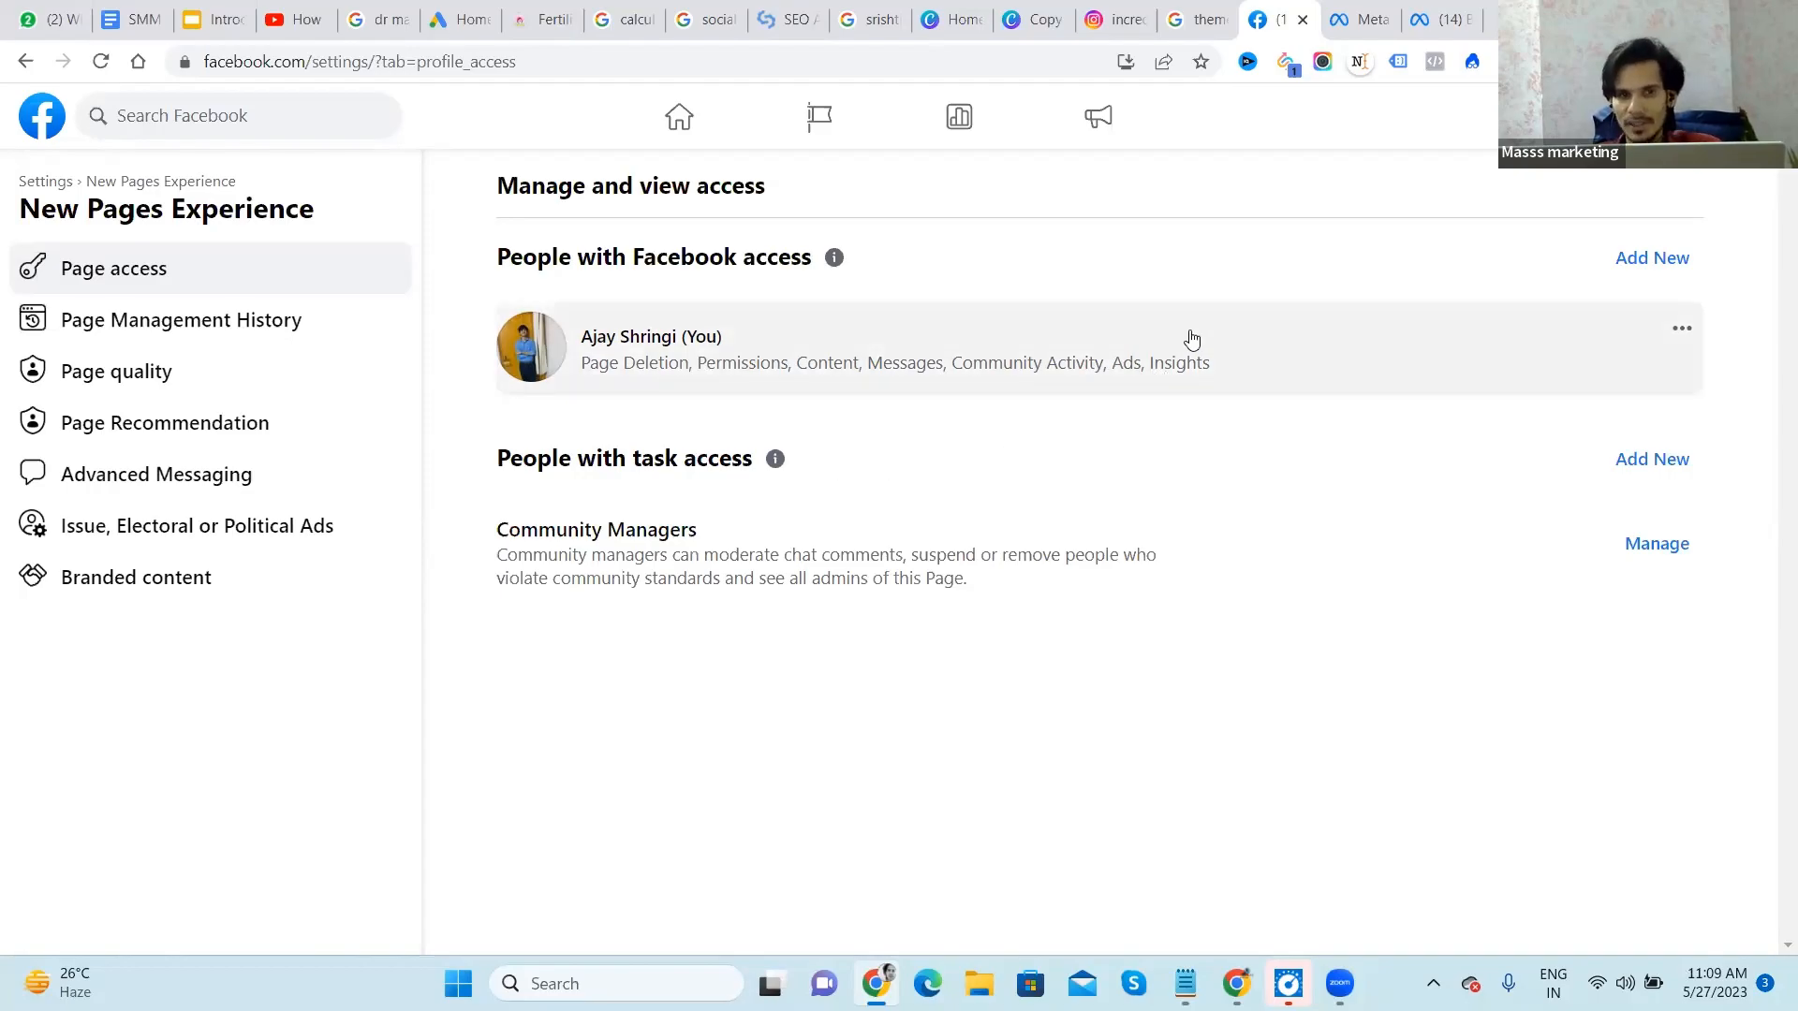
Step: Try searching for a person by first name to give Facebook access to the Page, and cancel without adding anyone
left_click(1652, 262)
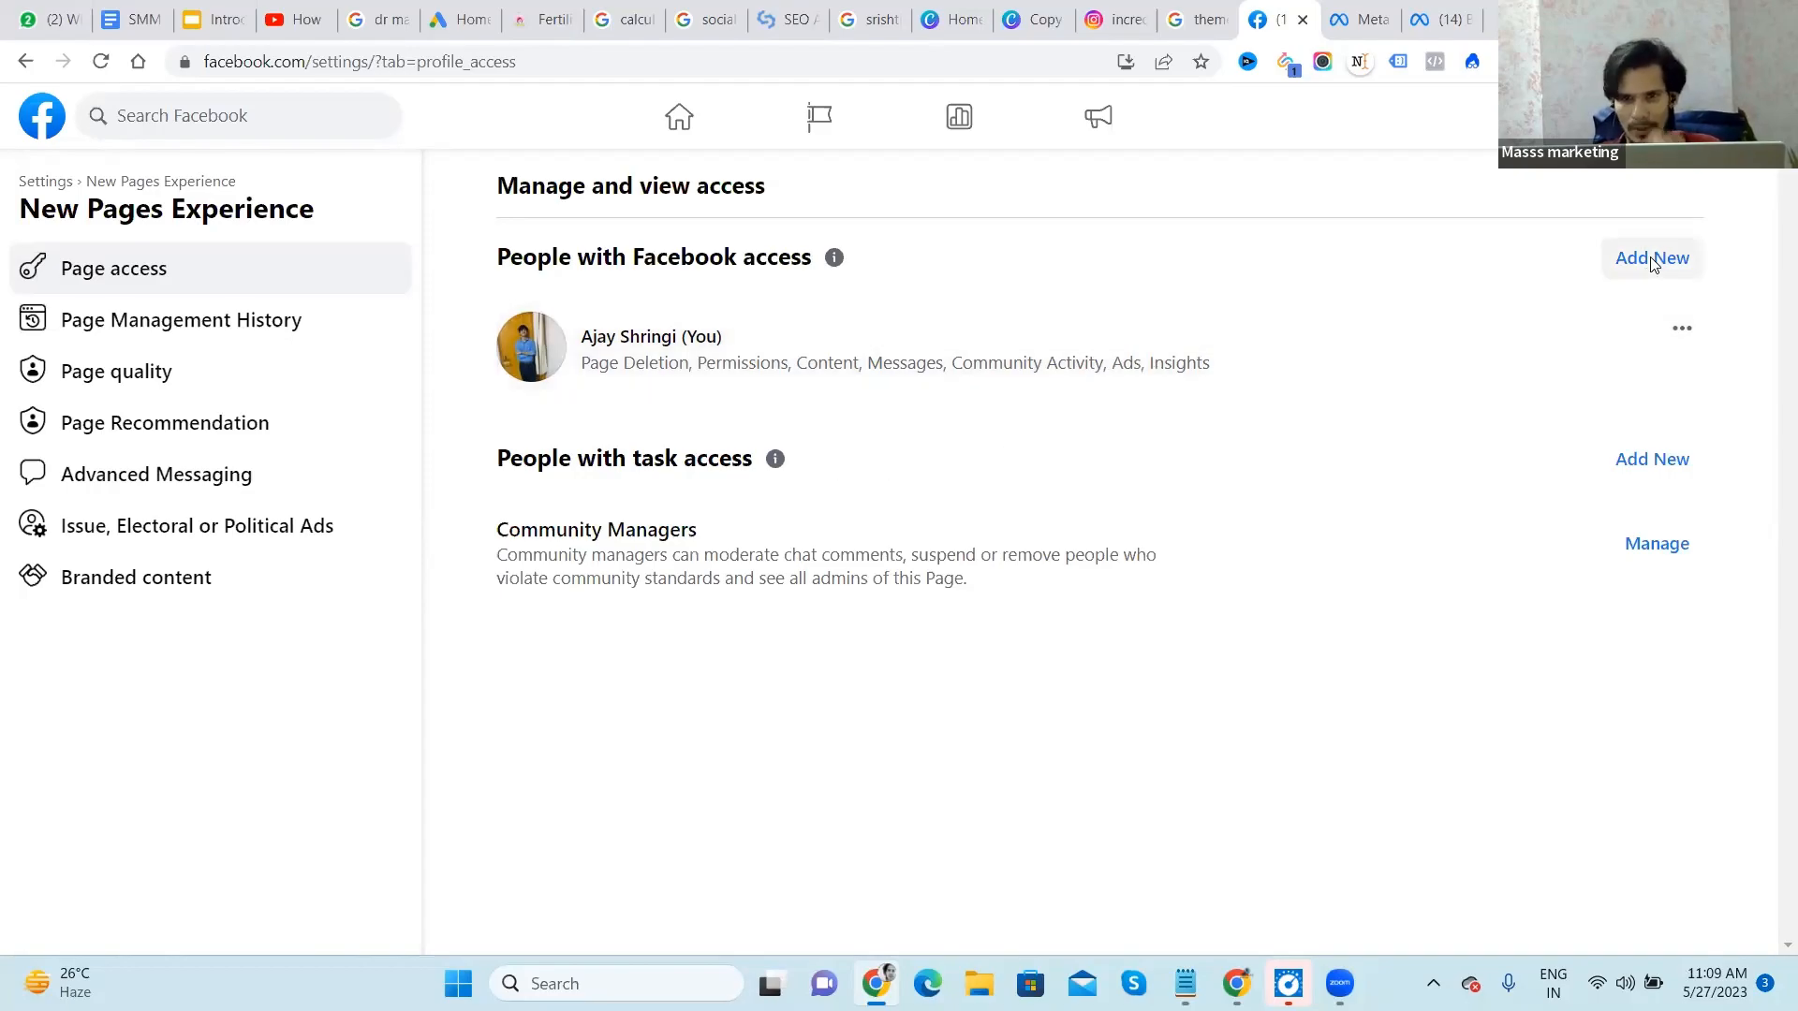
left_click(1142, 740)
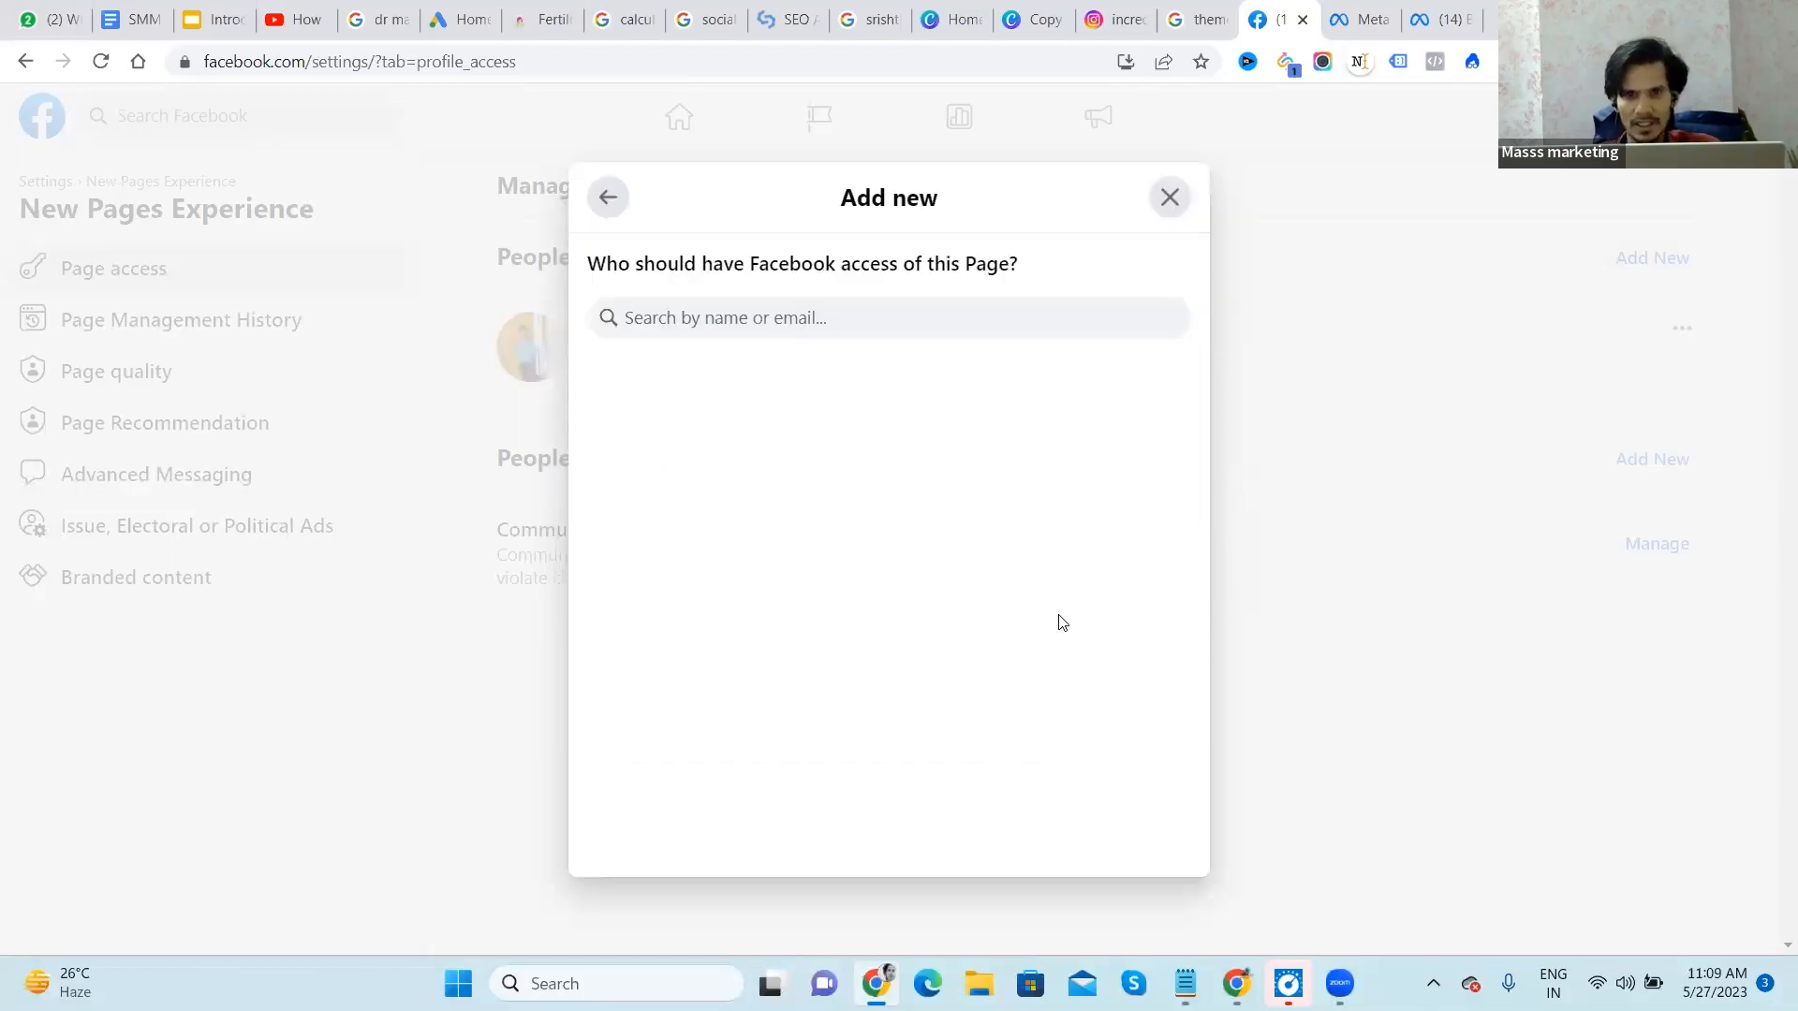
left_click(764, 320)
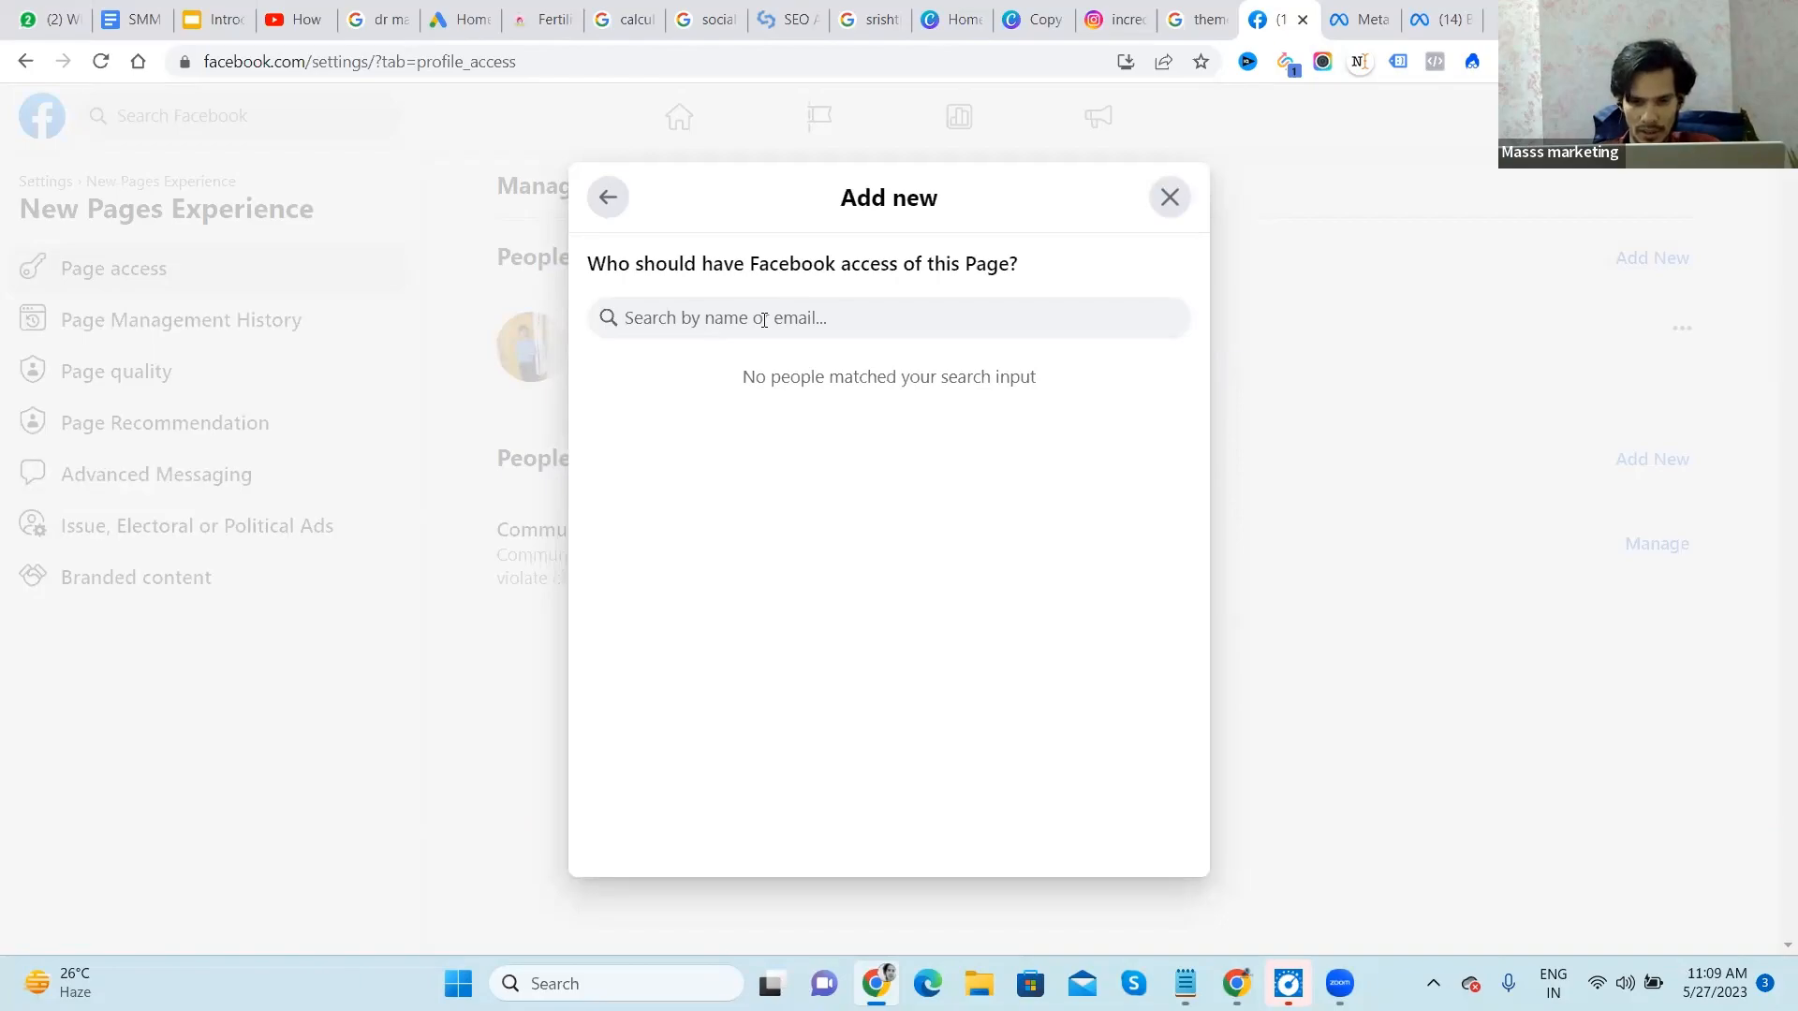
type("simm")
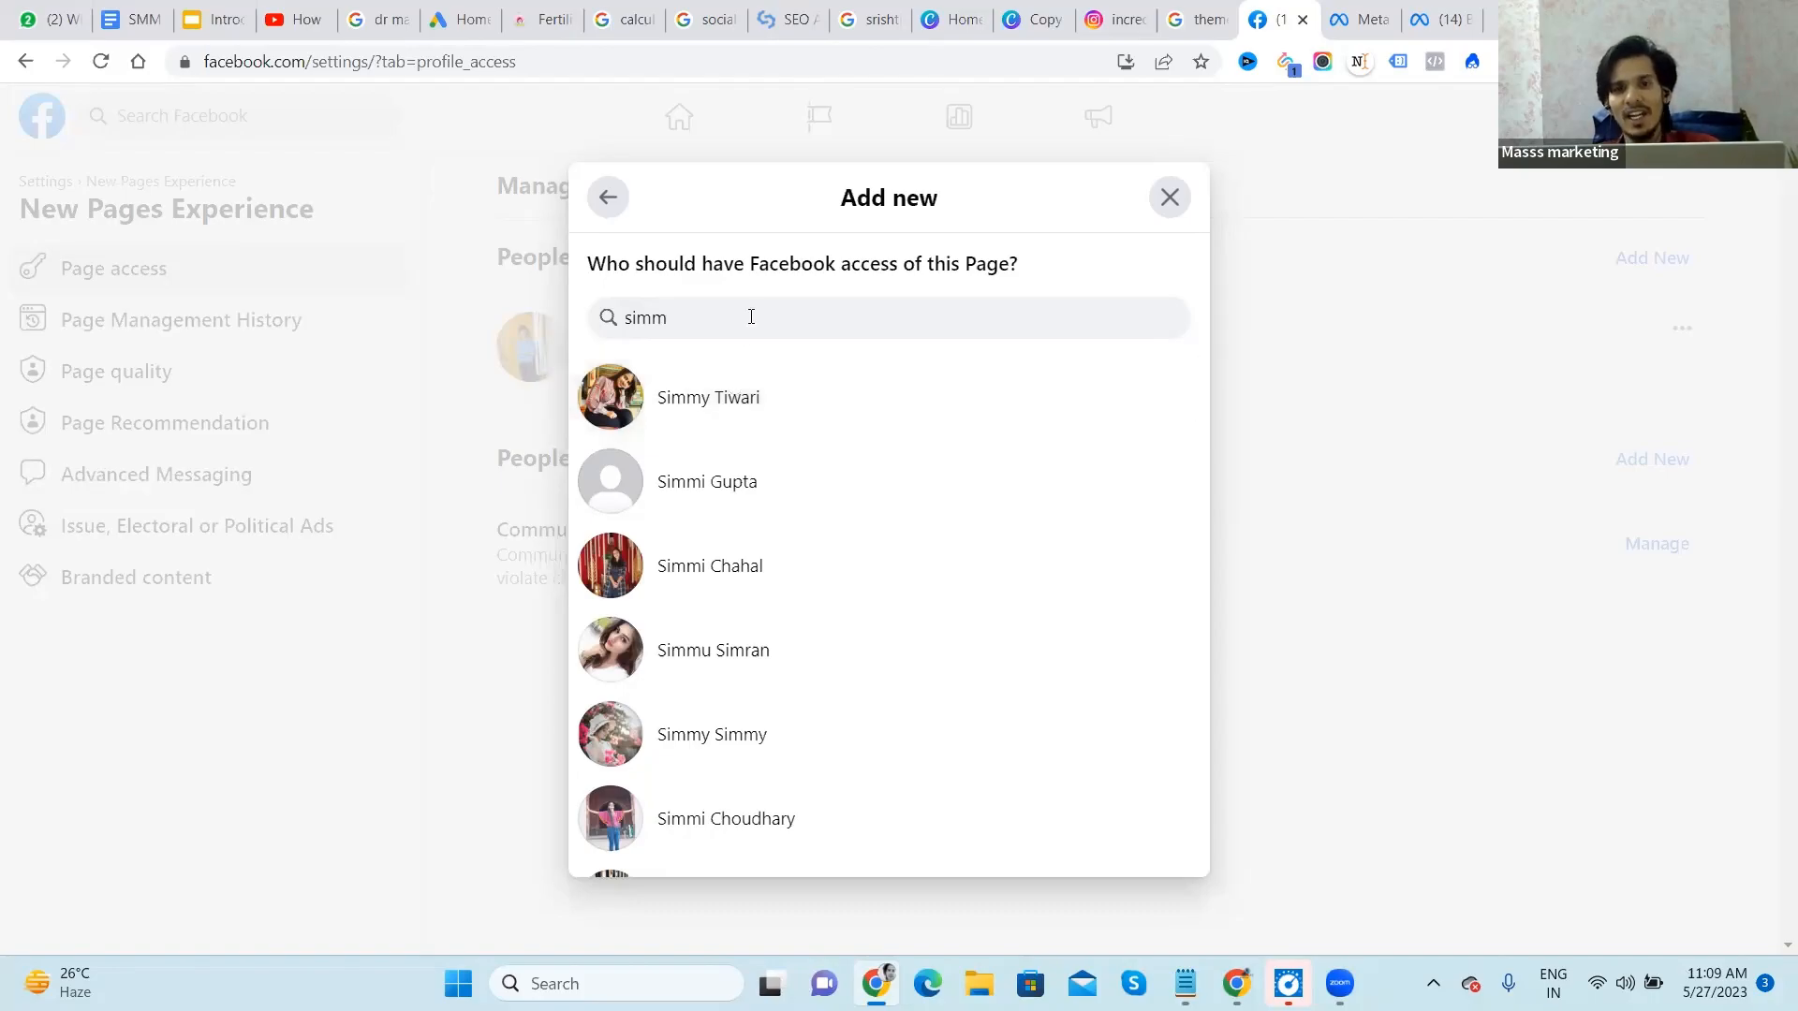
left_click_drag(669, 319, 623, 323)
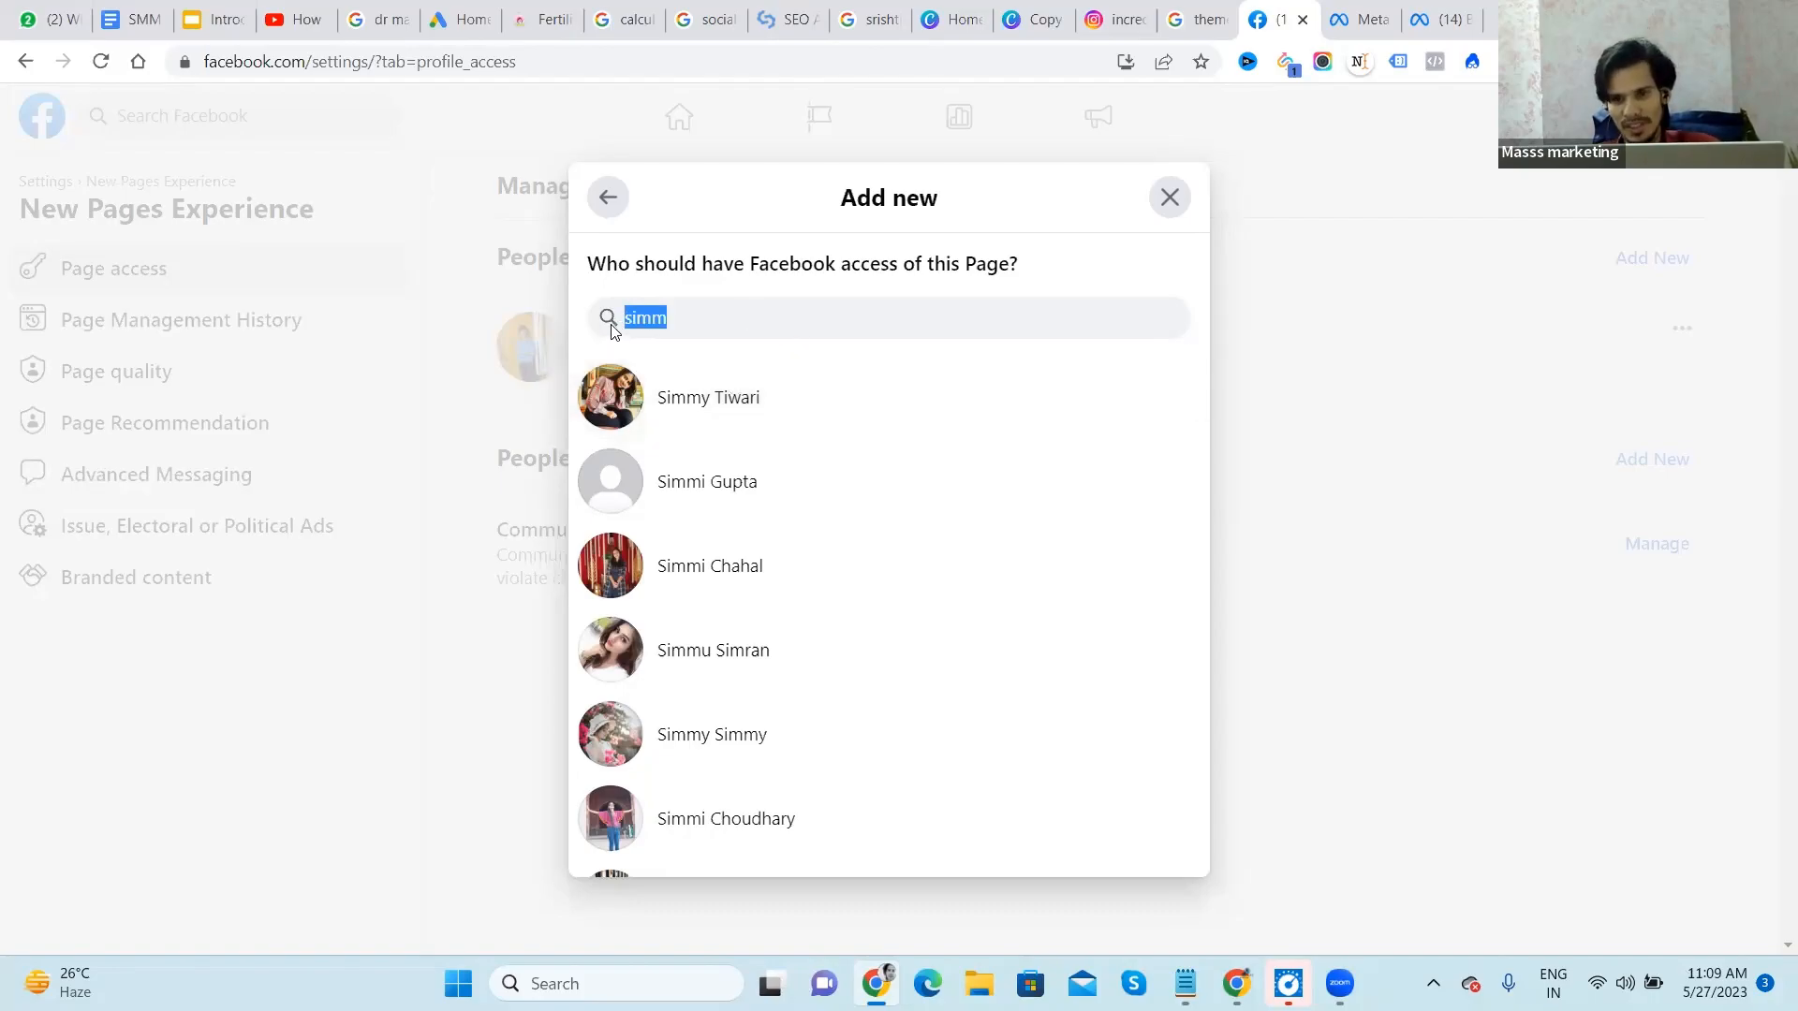
key("BackSpace")
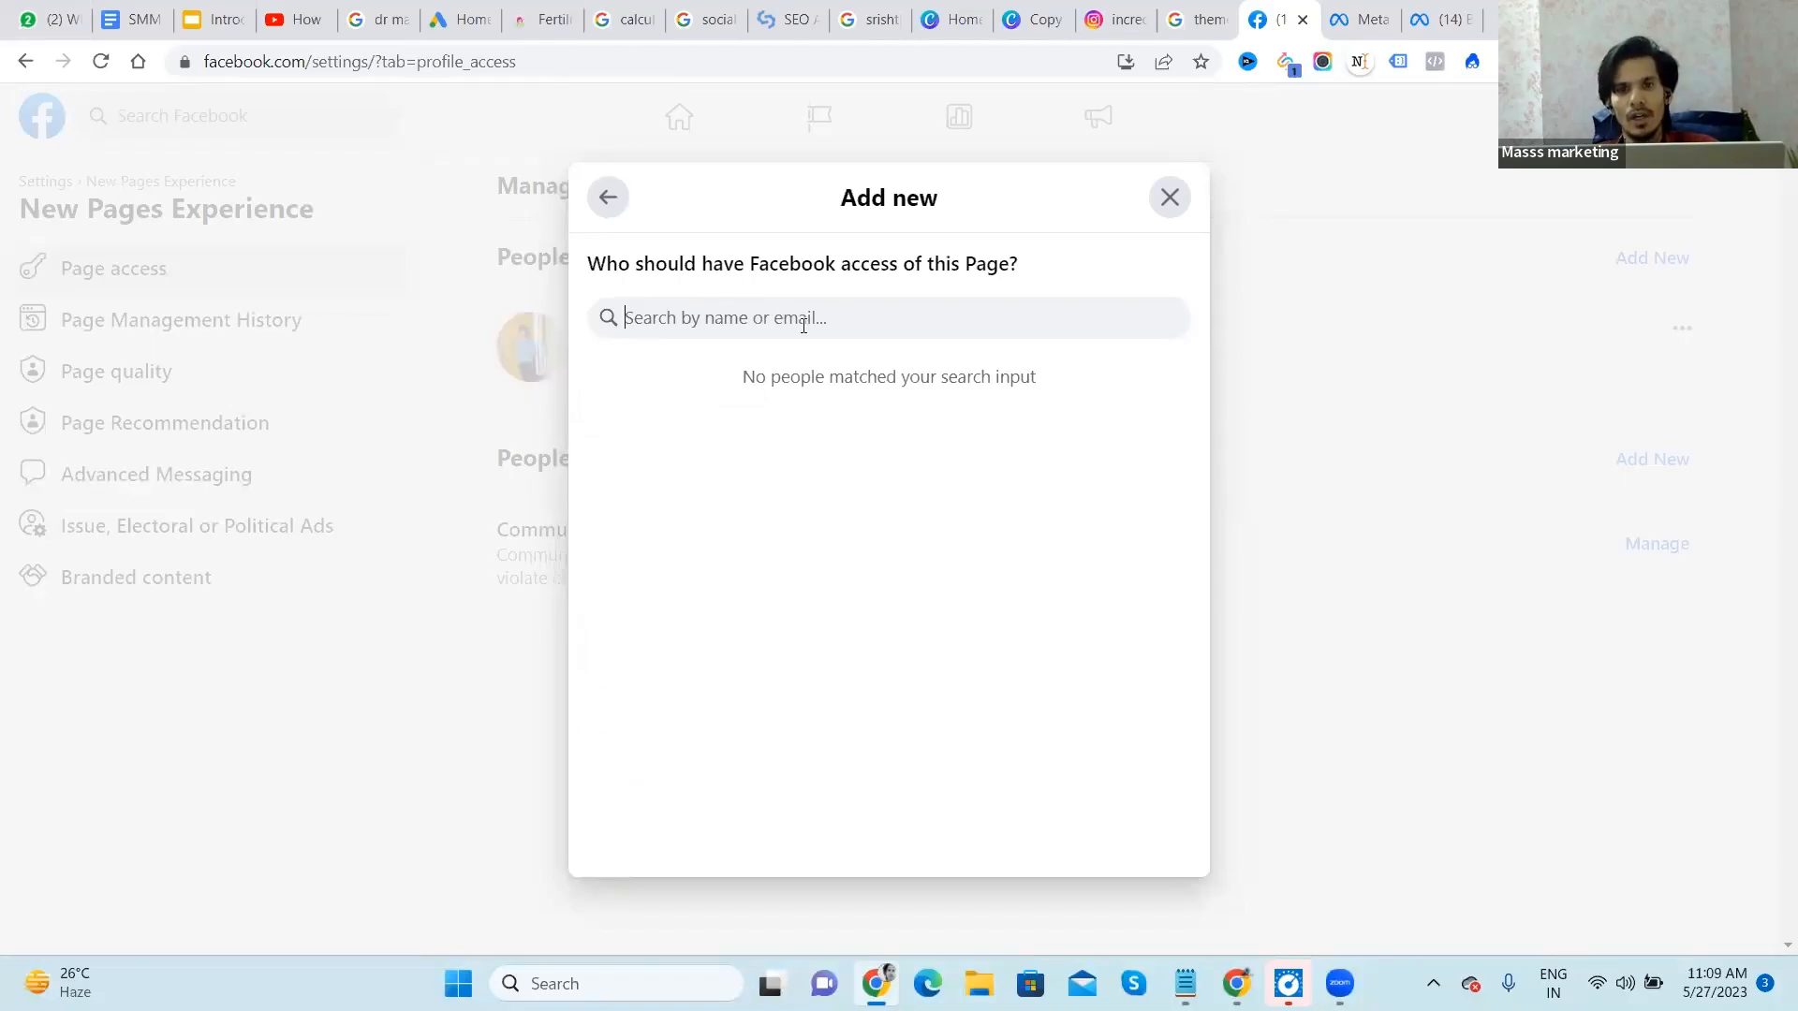
left_click(609, 199)
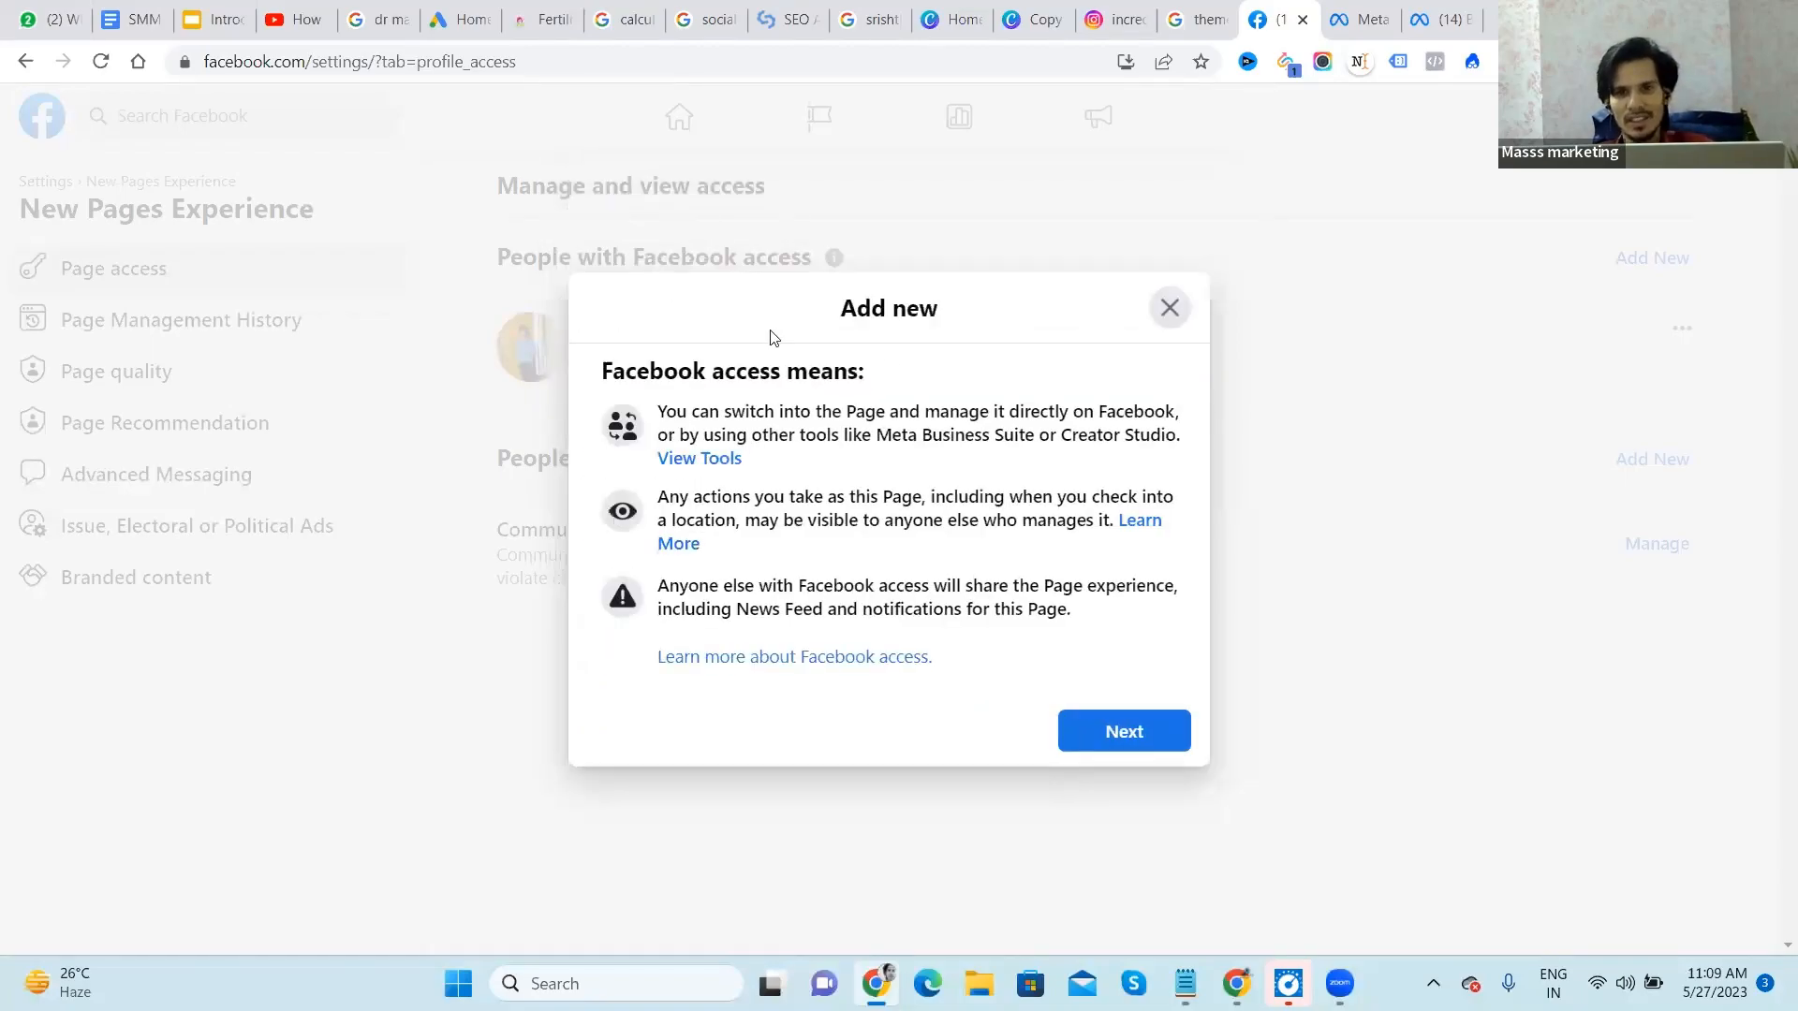
left_click(1168, 310)
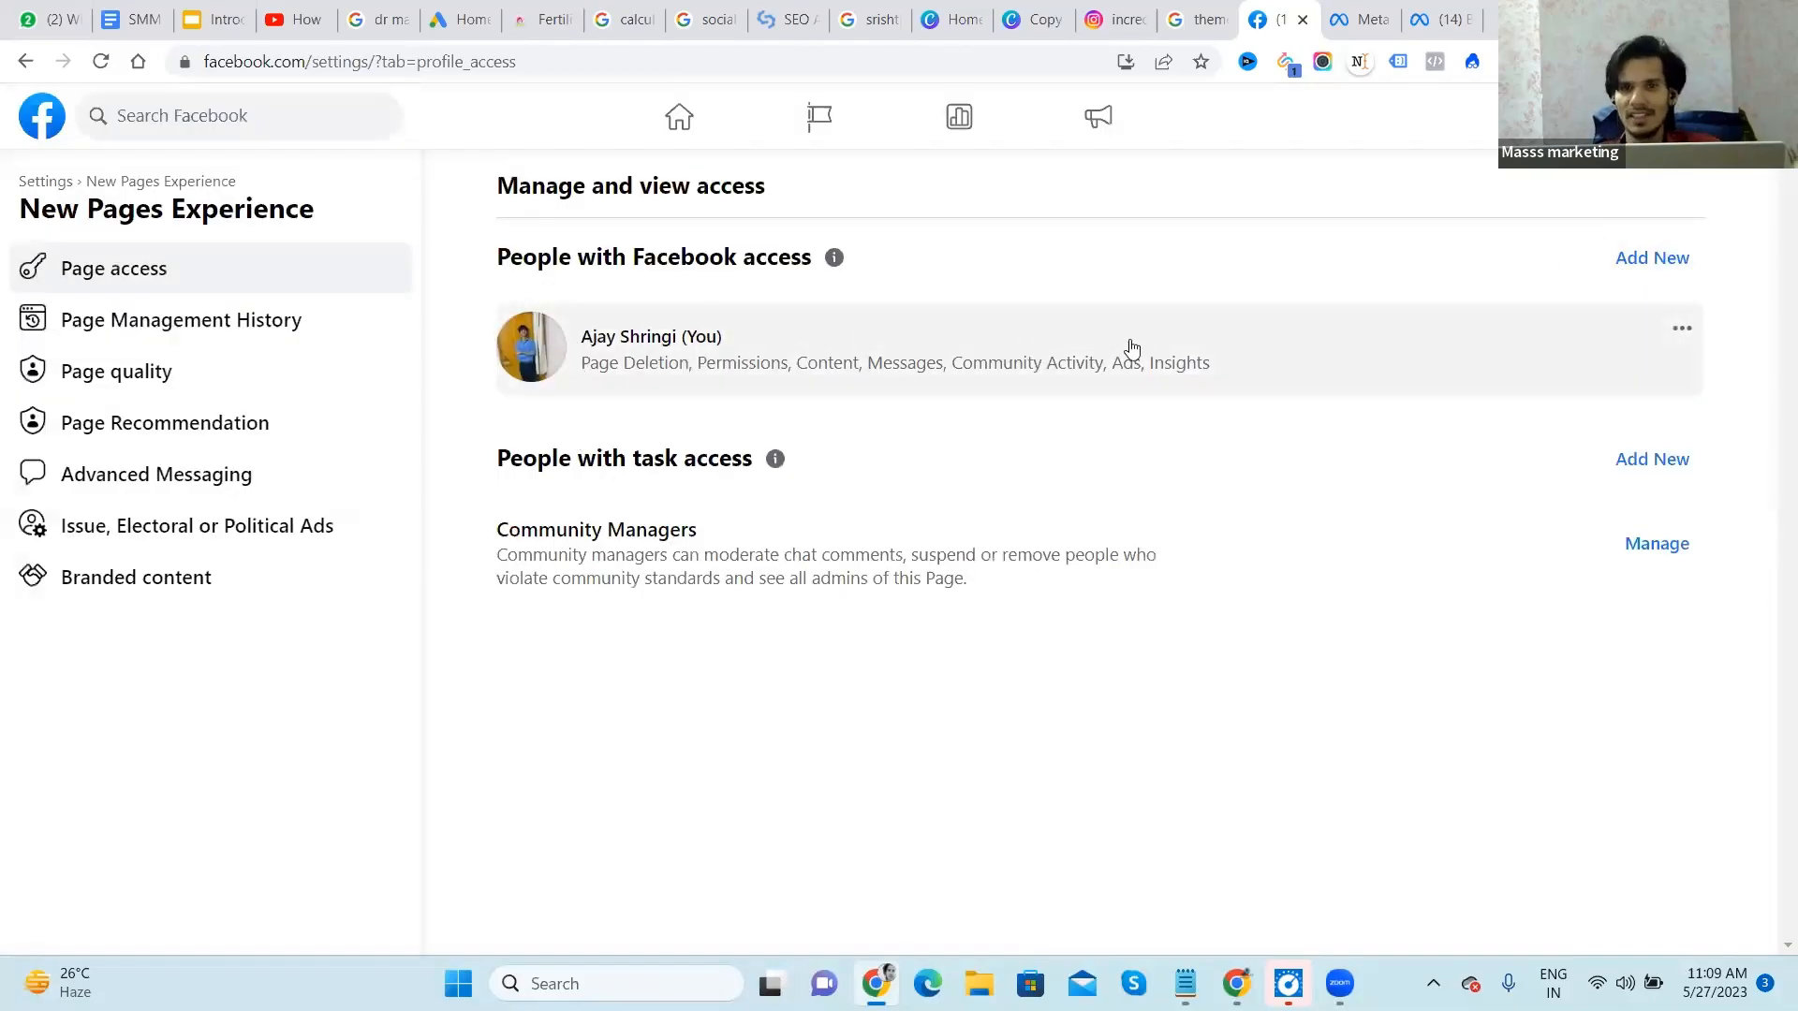
Step: Try setting up task access for a person found by name, testing Content and enabling Ads, and cancel without giving access
left_click(1650, 459)
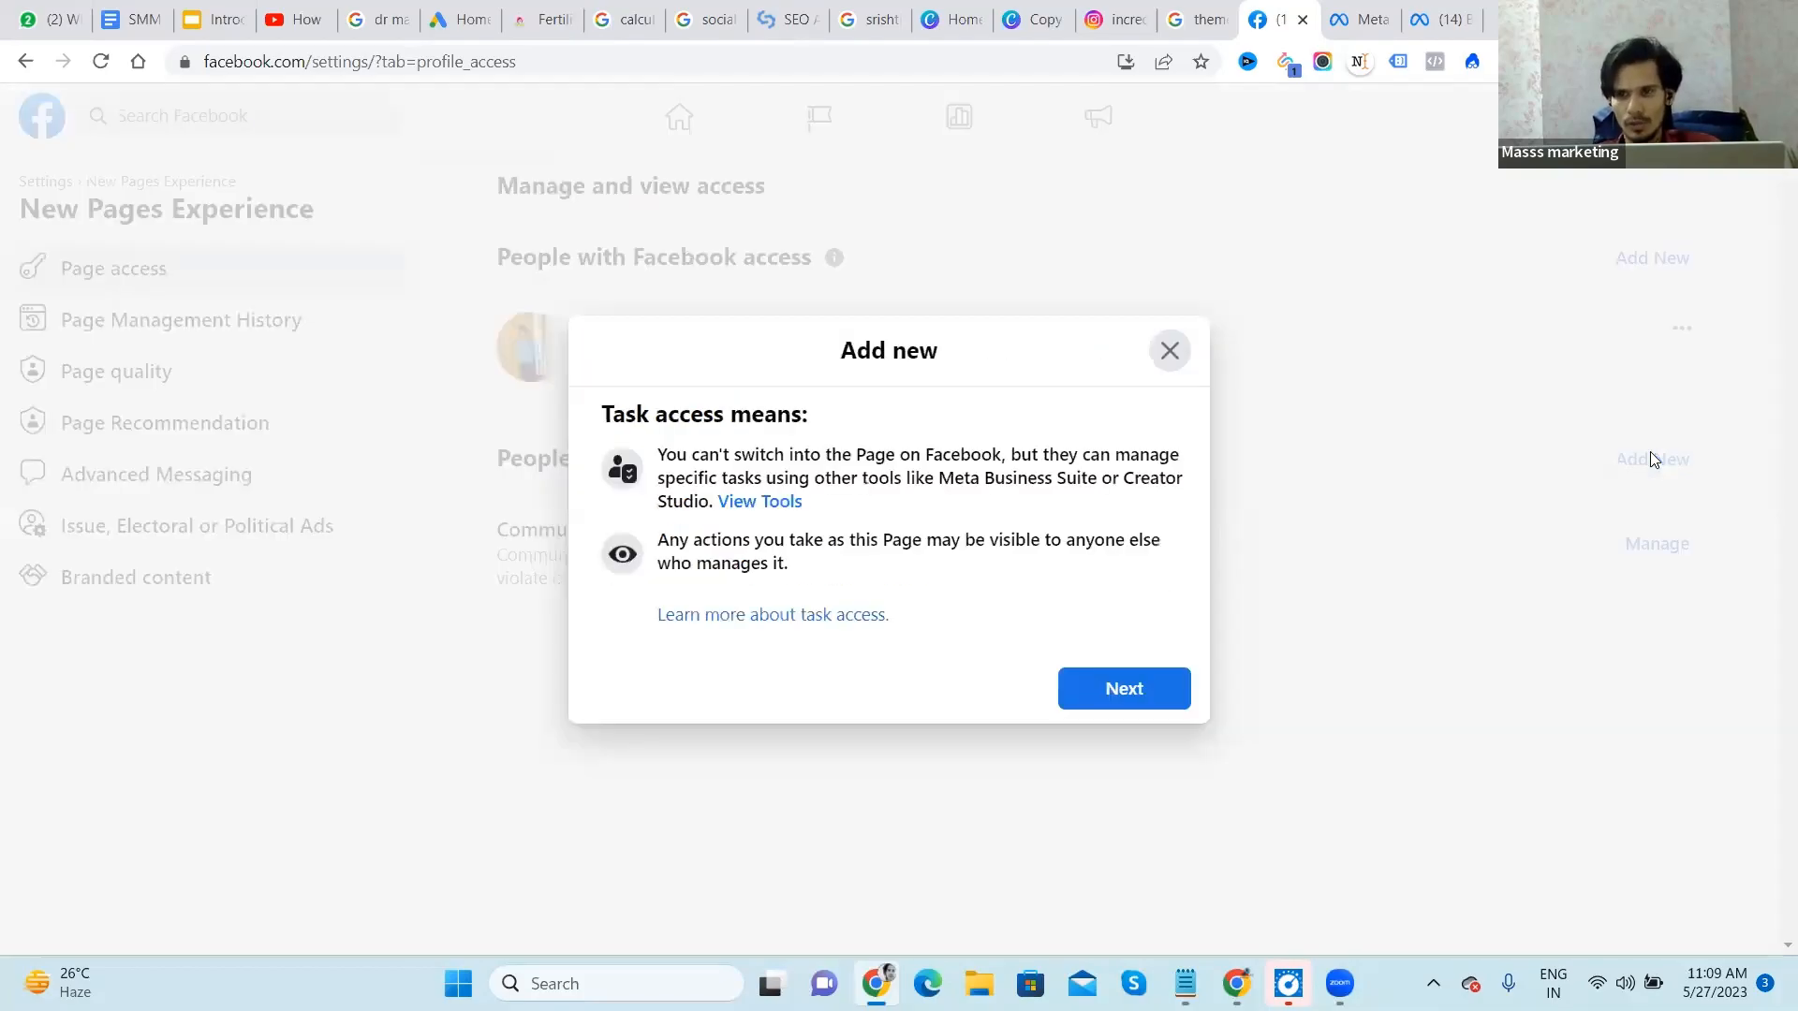
left_click(1124, 686)
type("simmy")
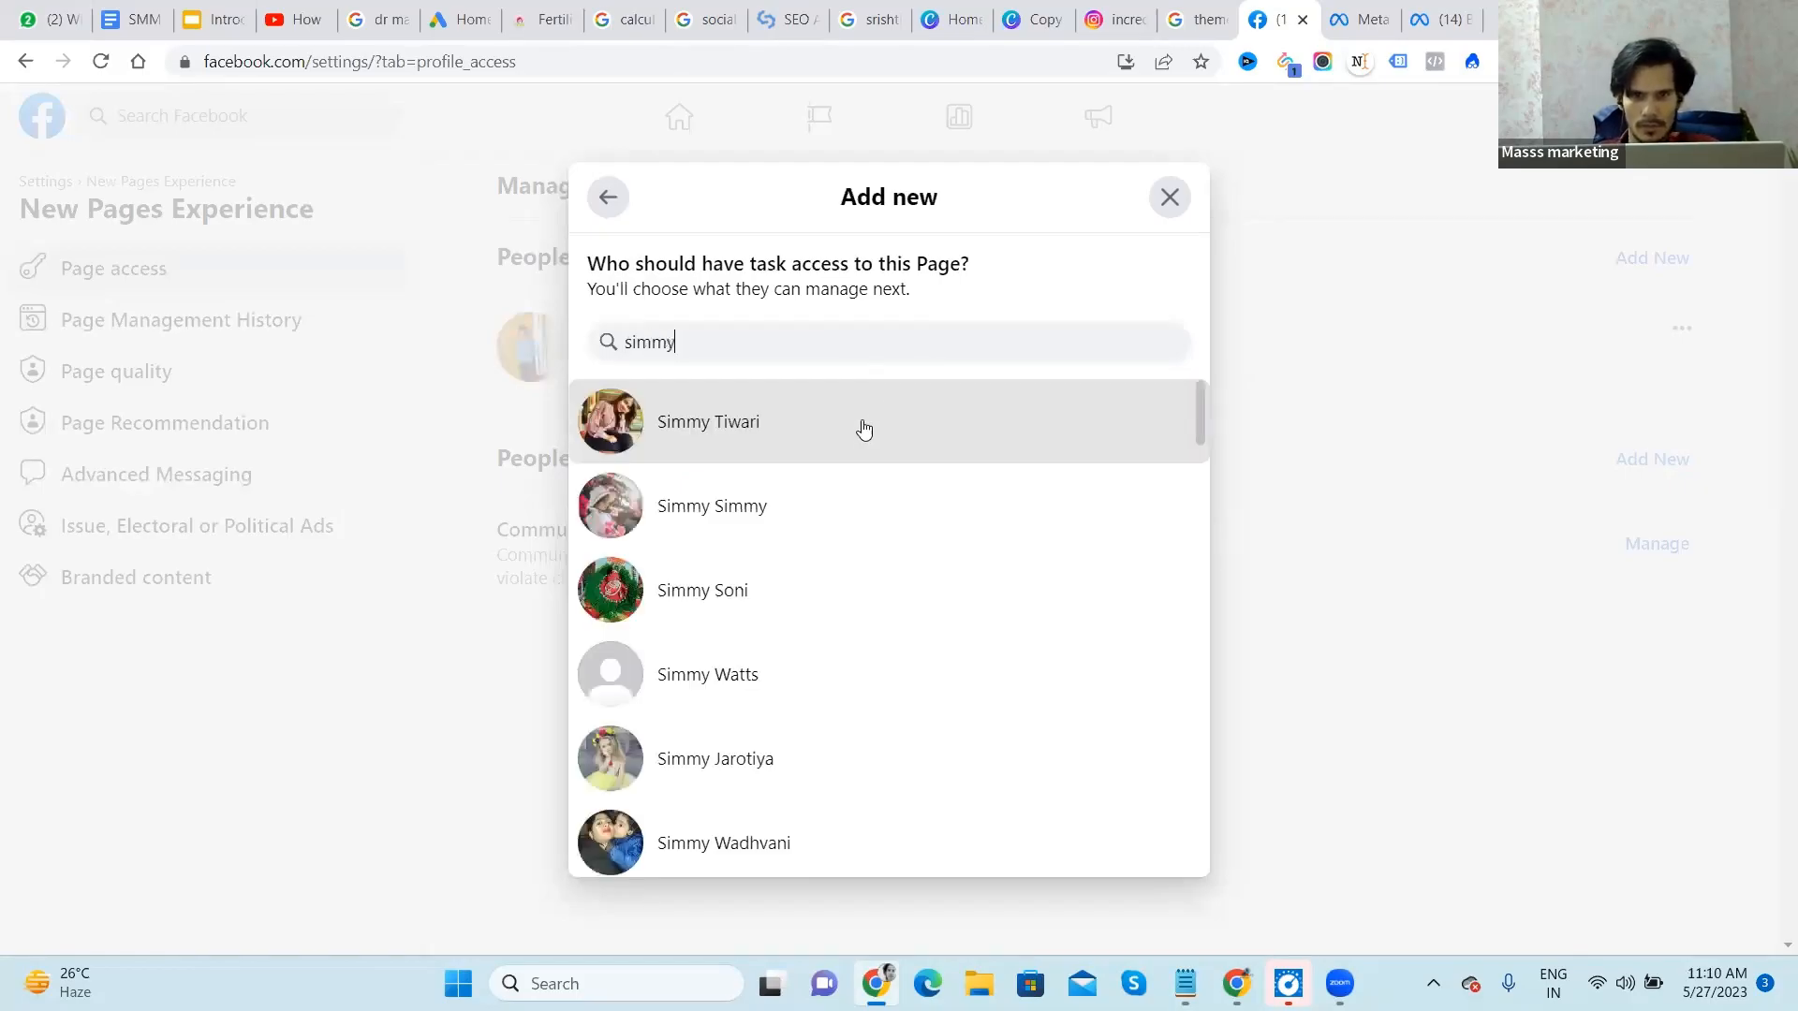
left_click(874, 441)
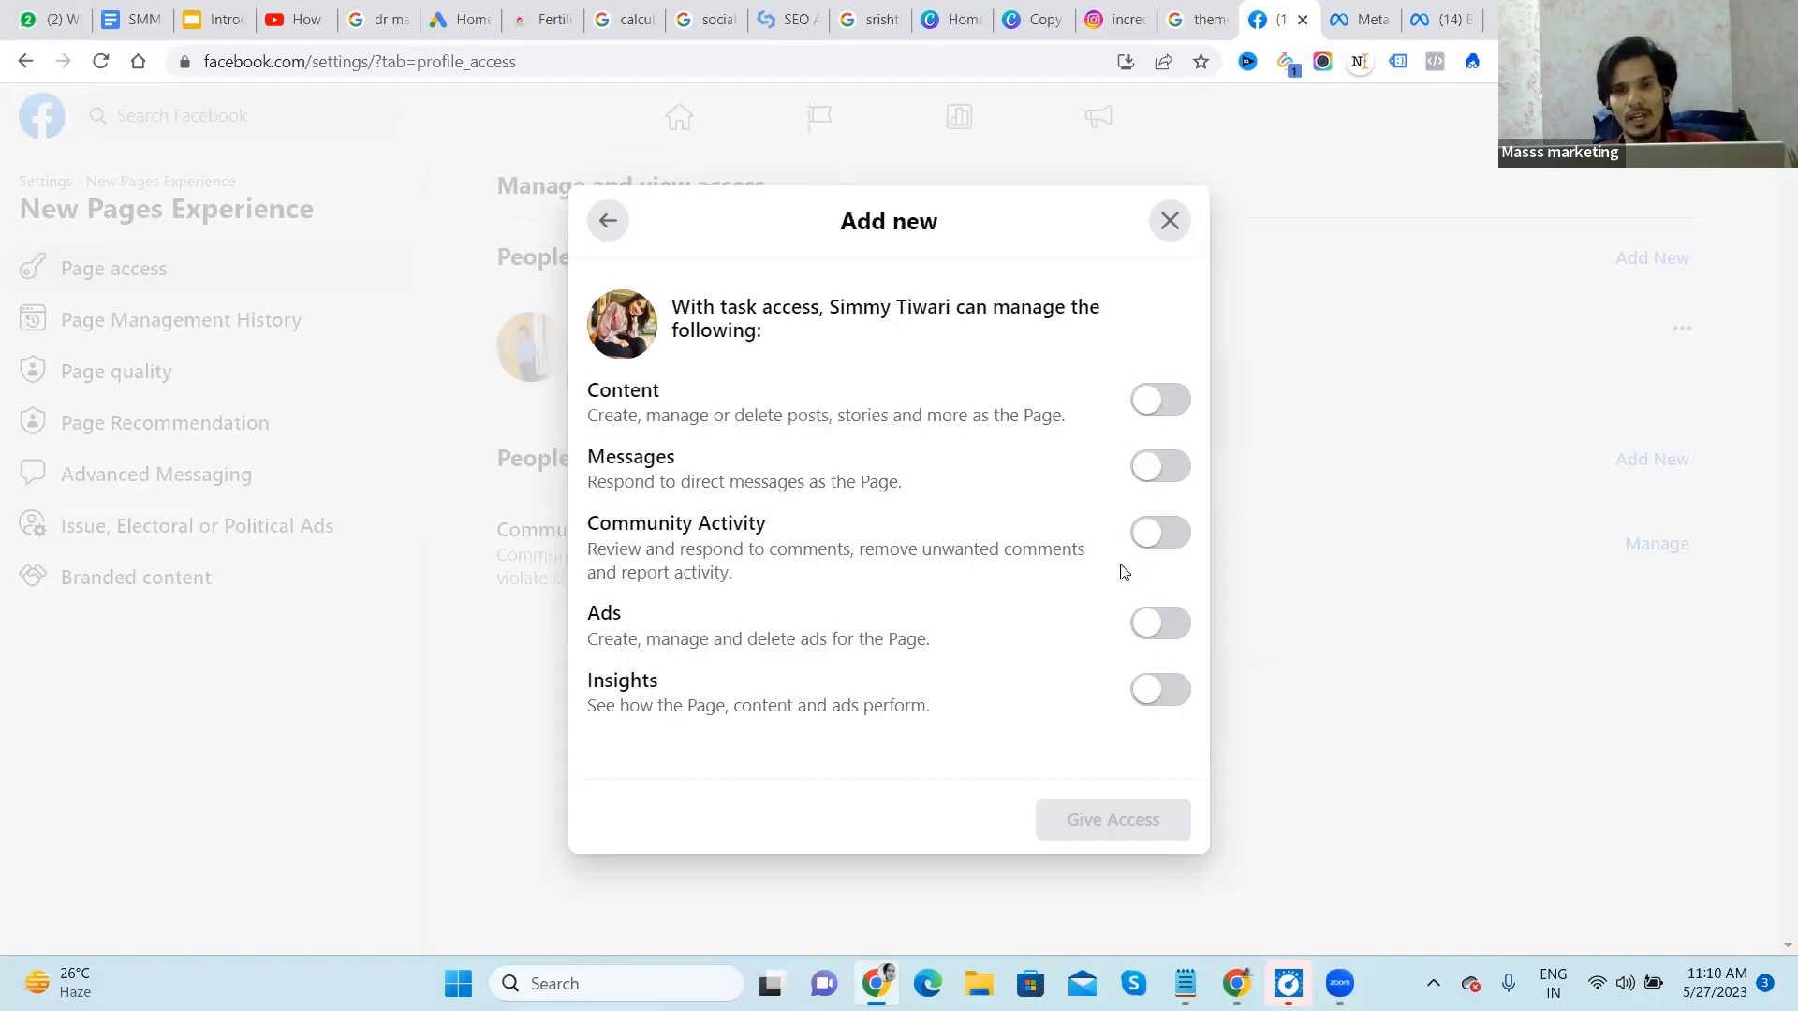
left_click(1160, 403)
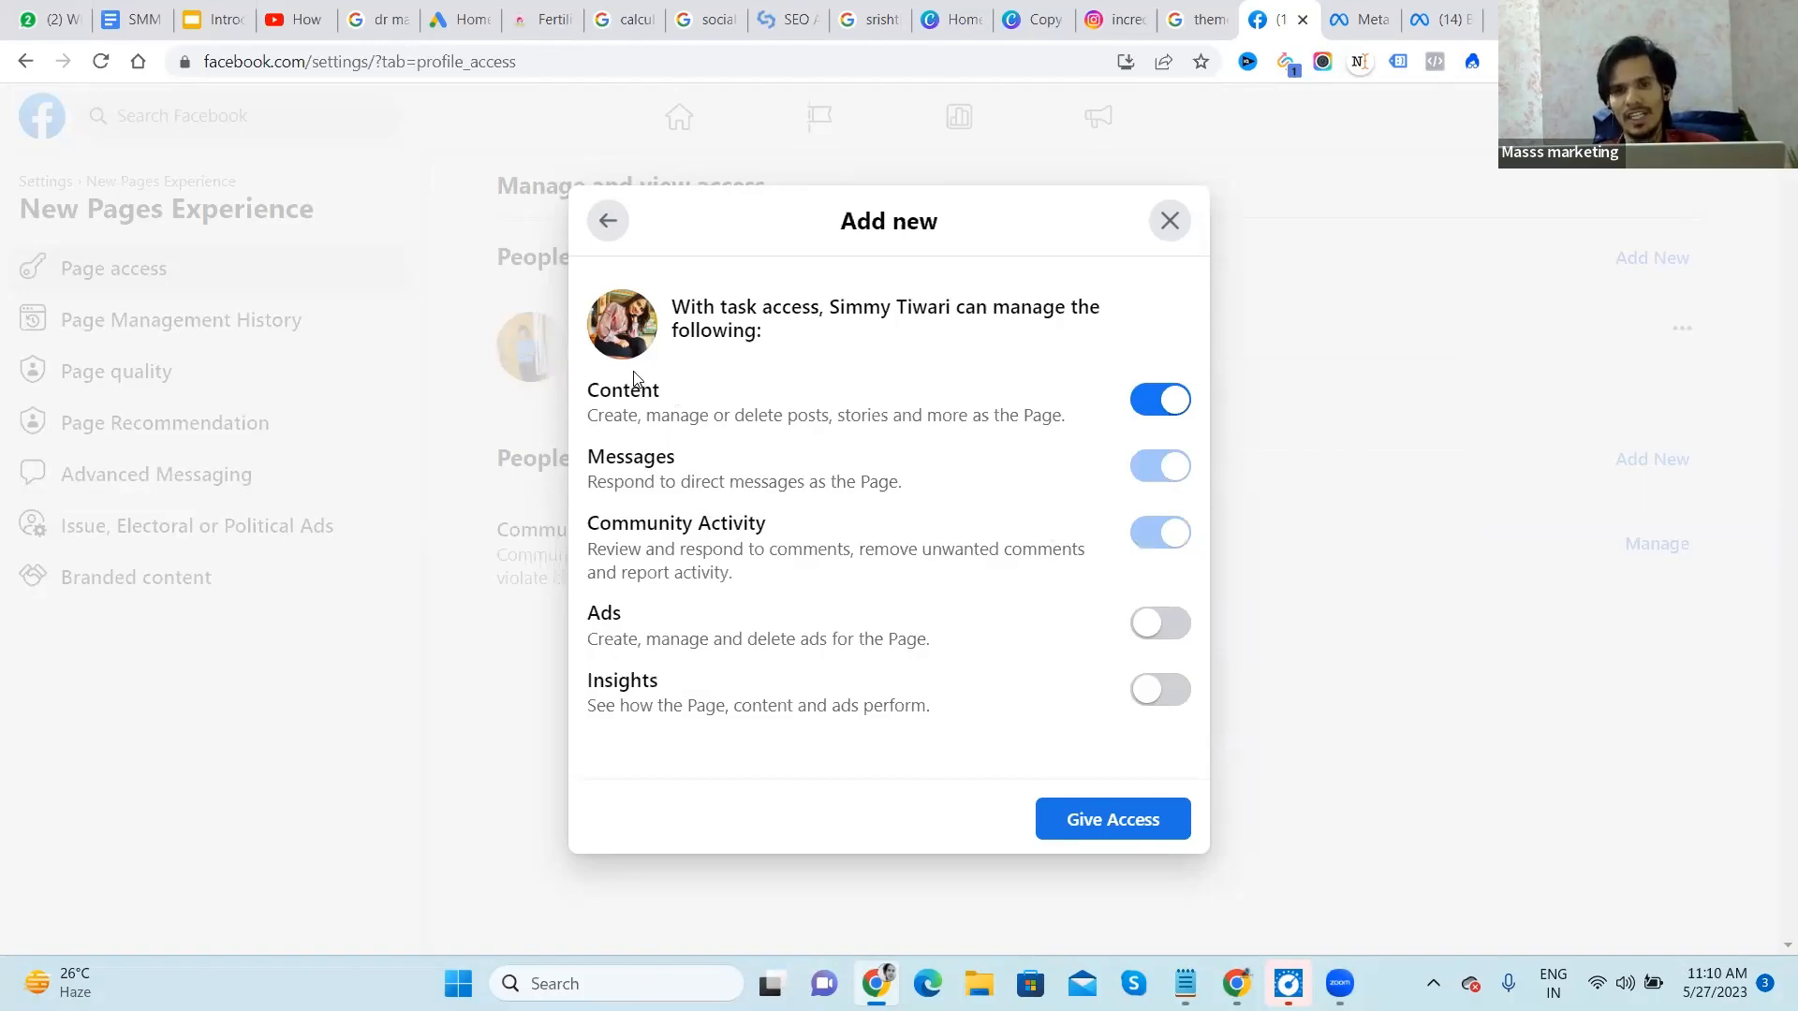
left_click(1156, 403)
left_click(1157, 623)
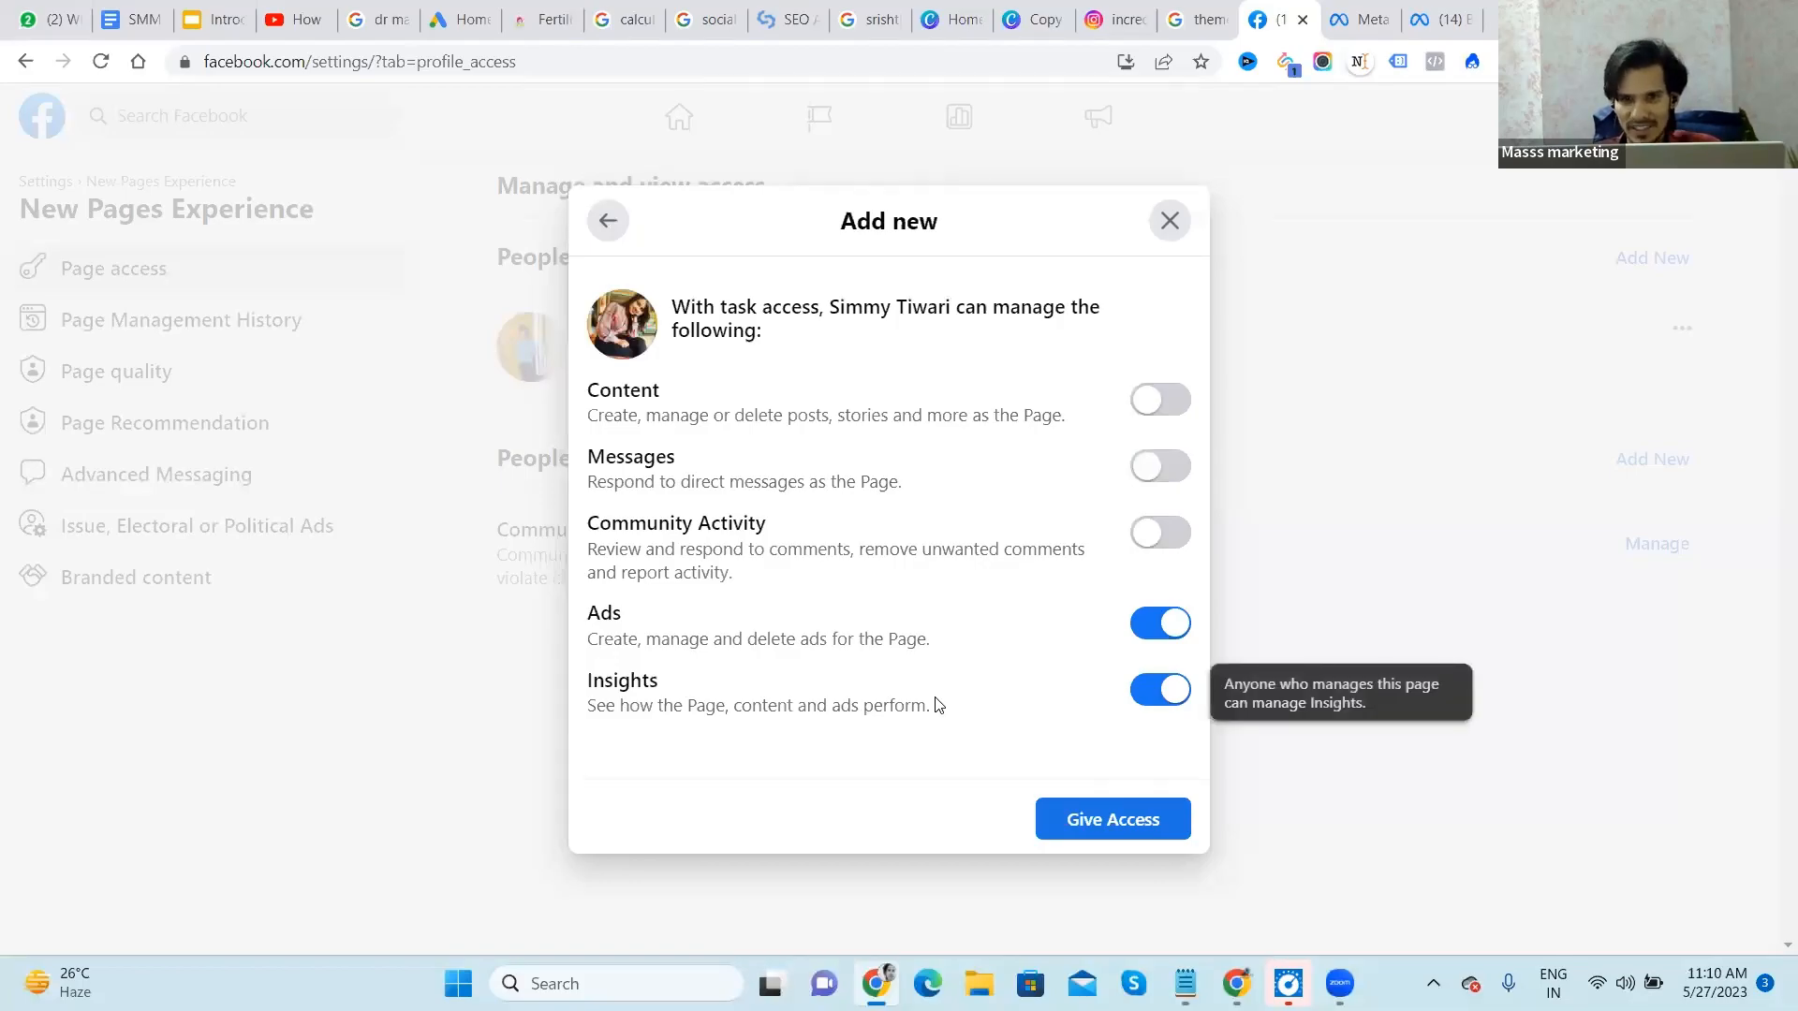
left_click(615, 236)
scroll(665, 393, "down", 4)
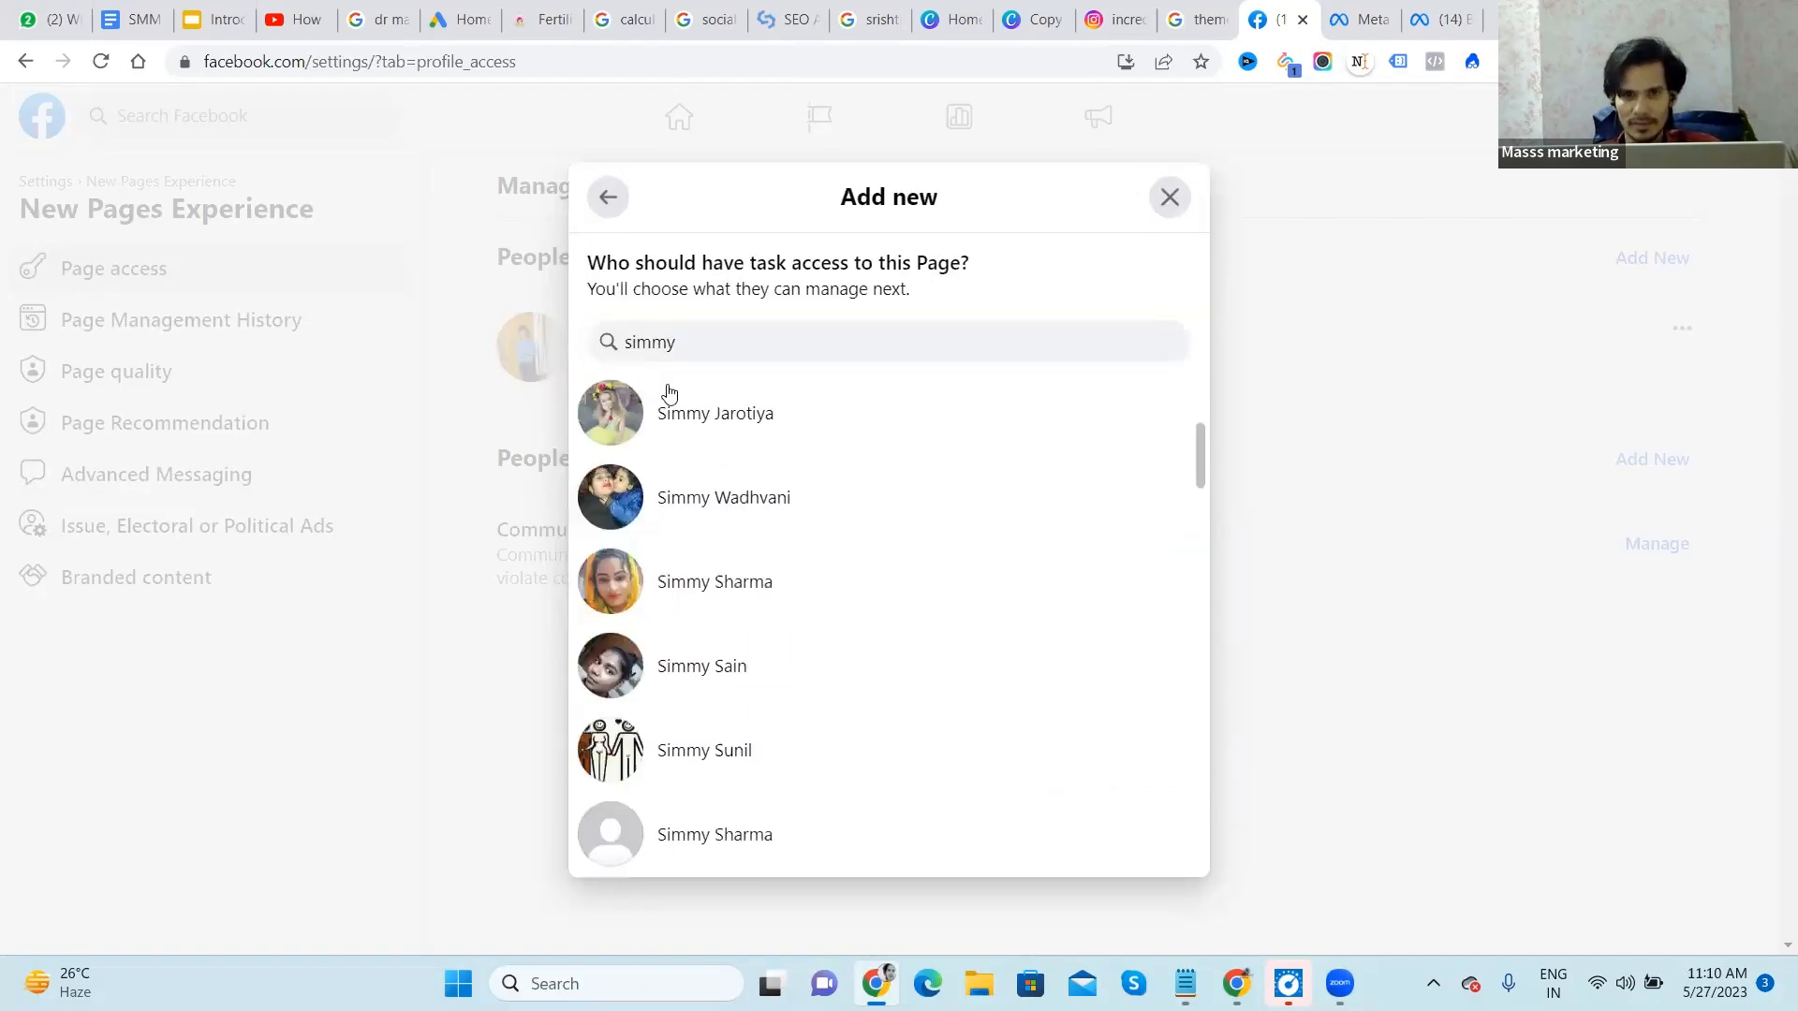
left_click(600, 198)
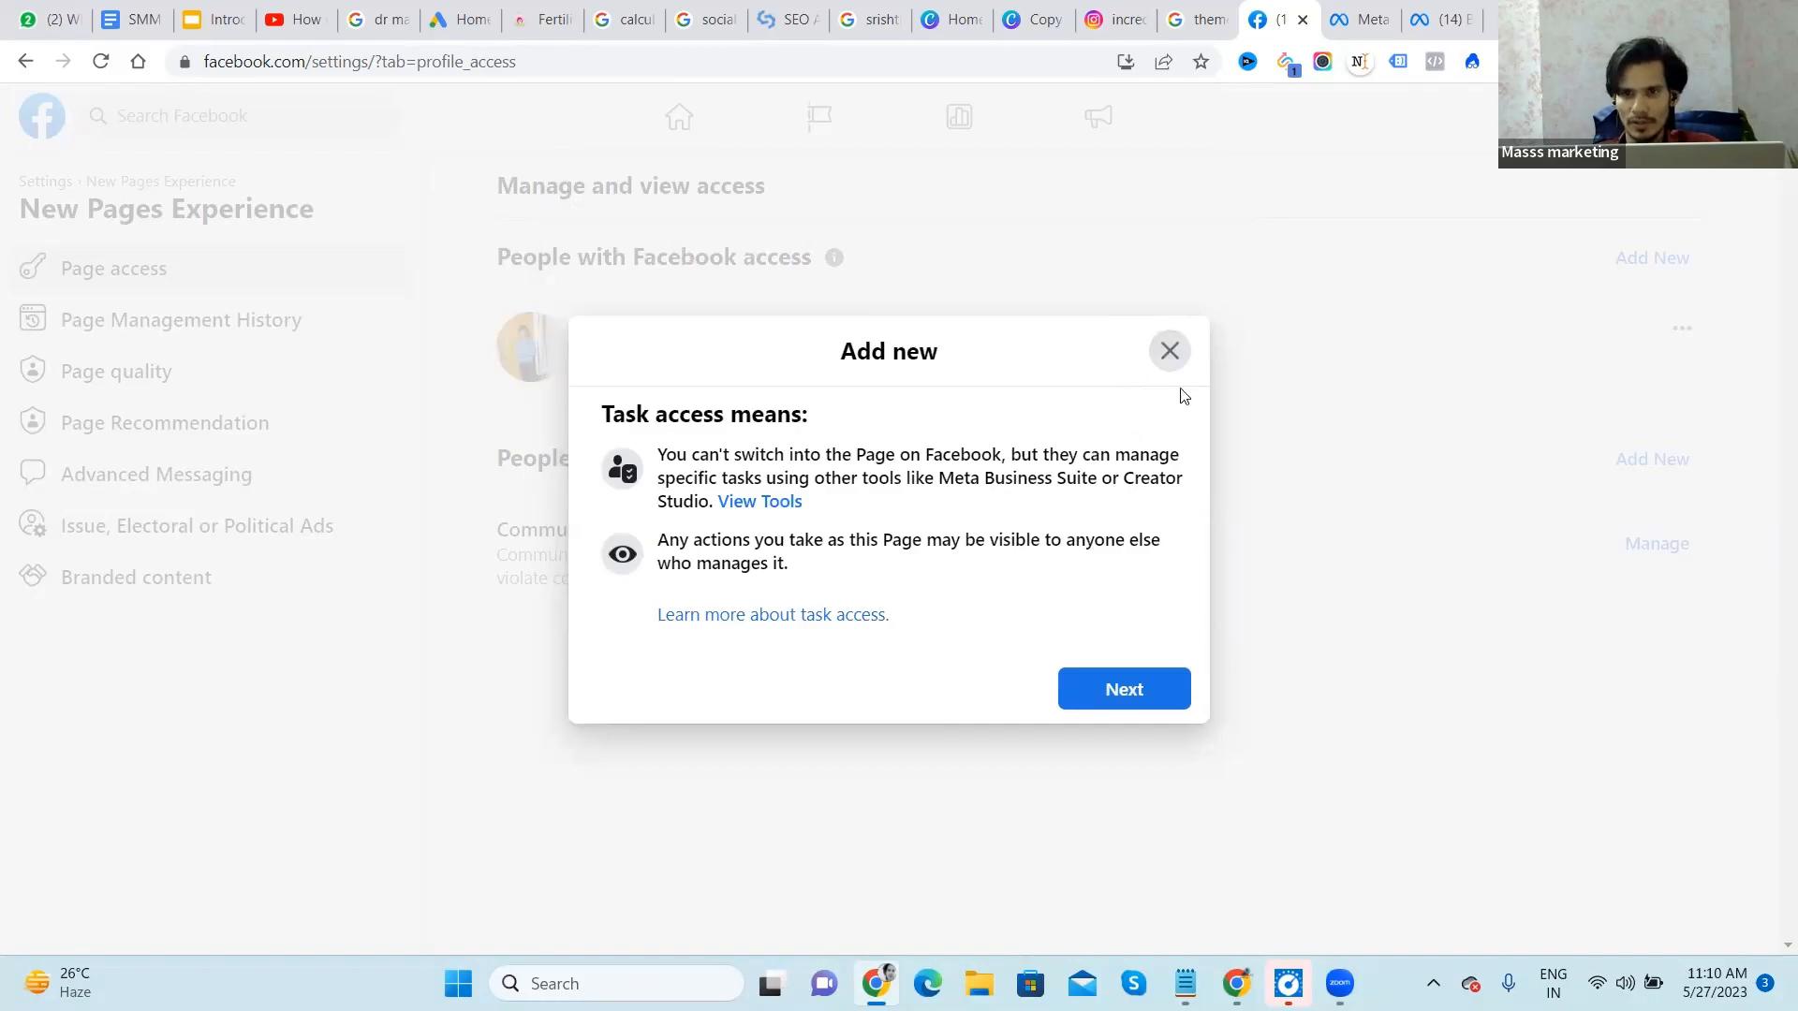
left_click(1169, 351)
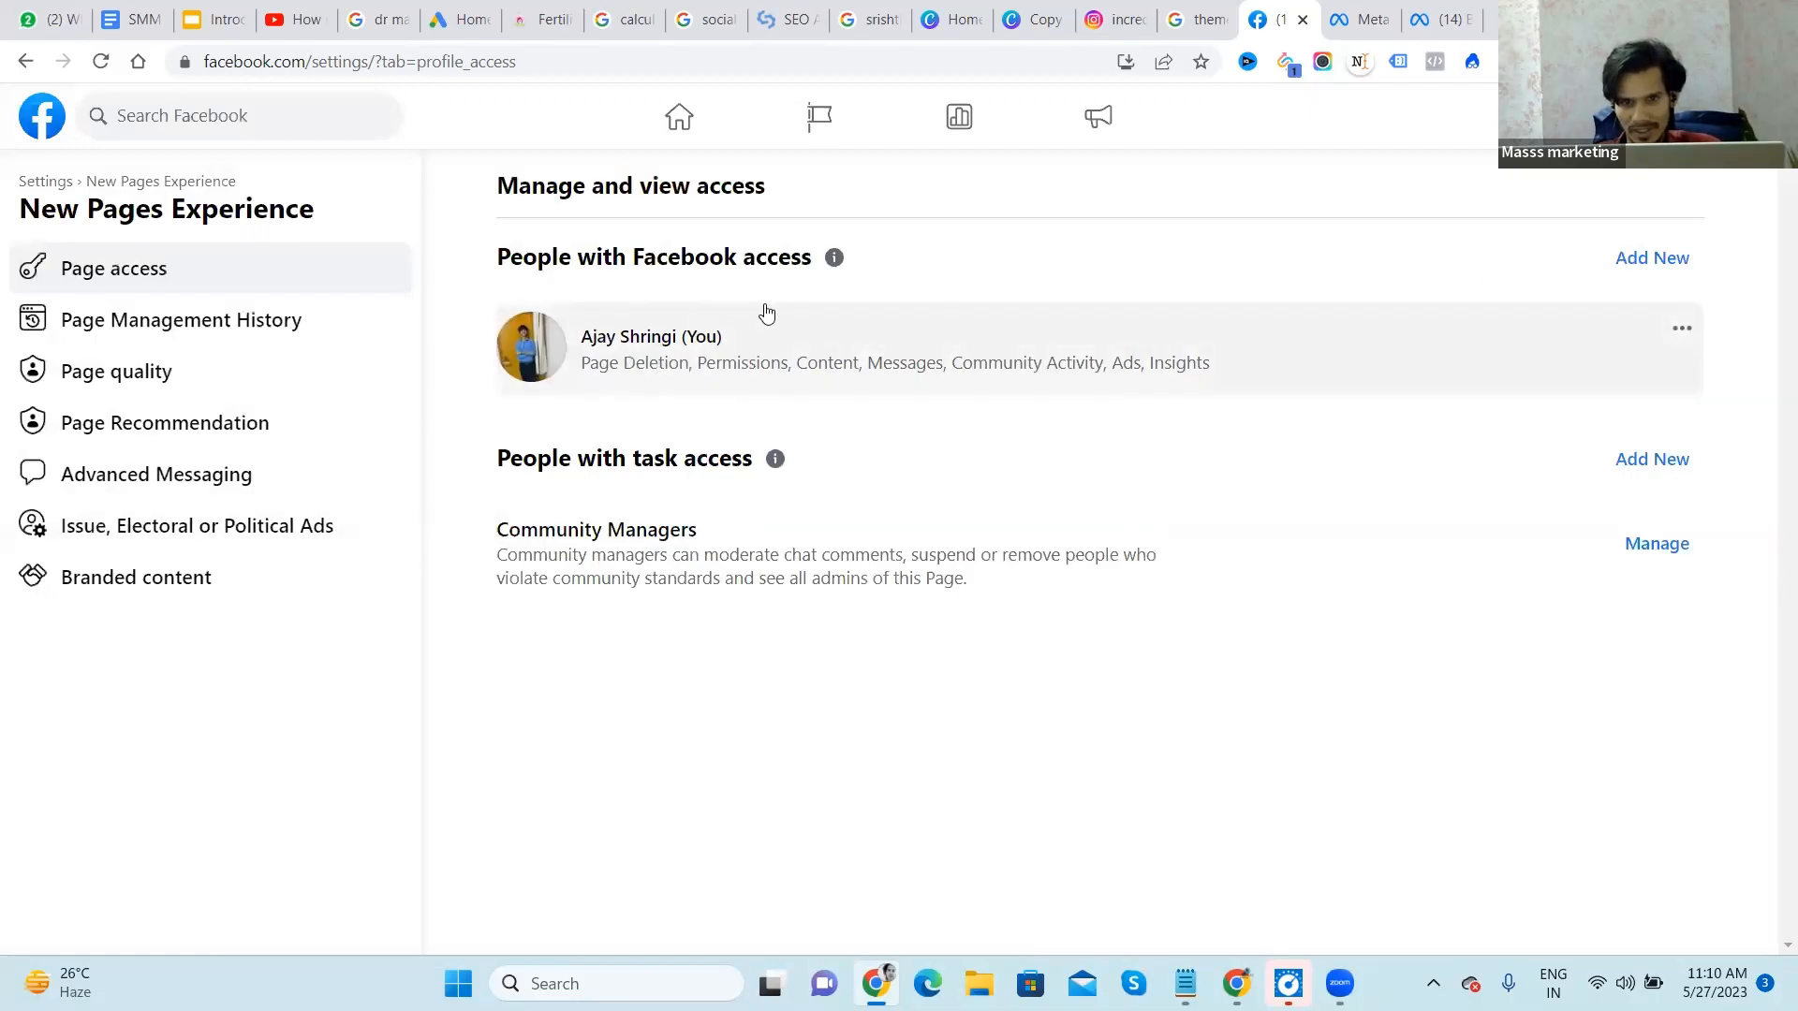
Step: Try setting up Facebook access with full control for a person found by name, reviewing the permissions, and cancel without giving access
left_click(1619, 260)
left_click(1064, 736)
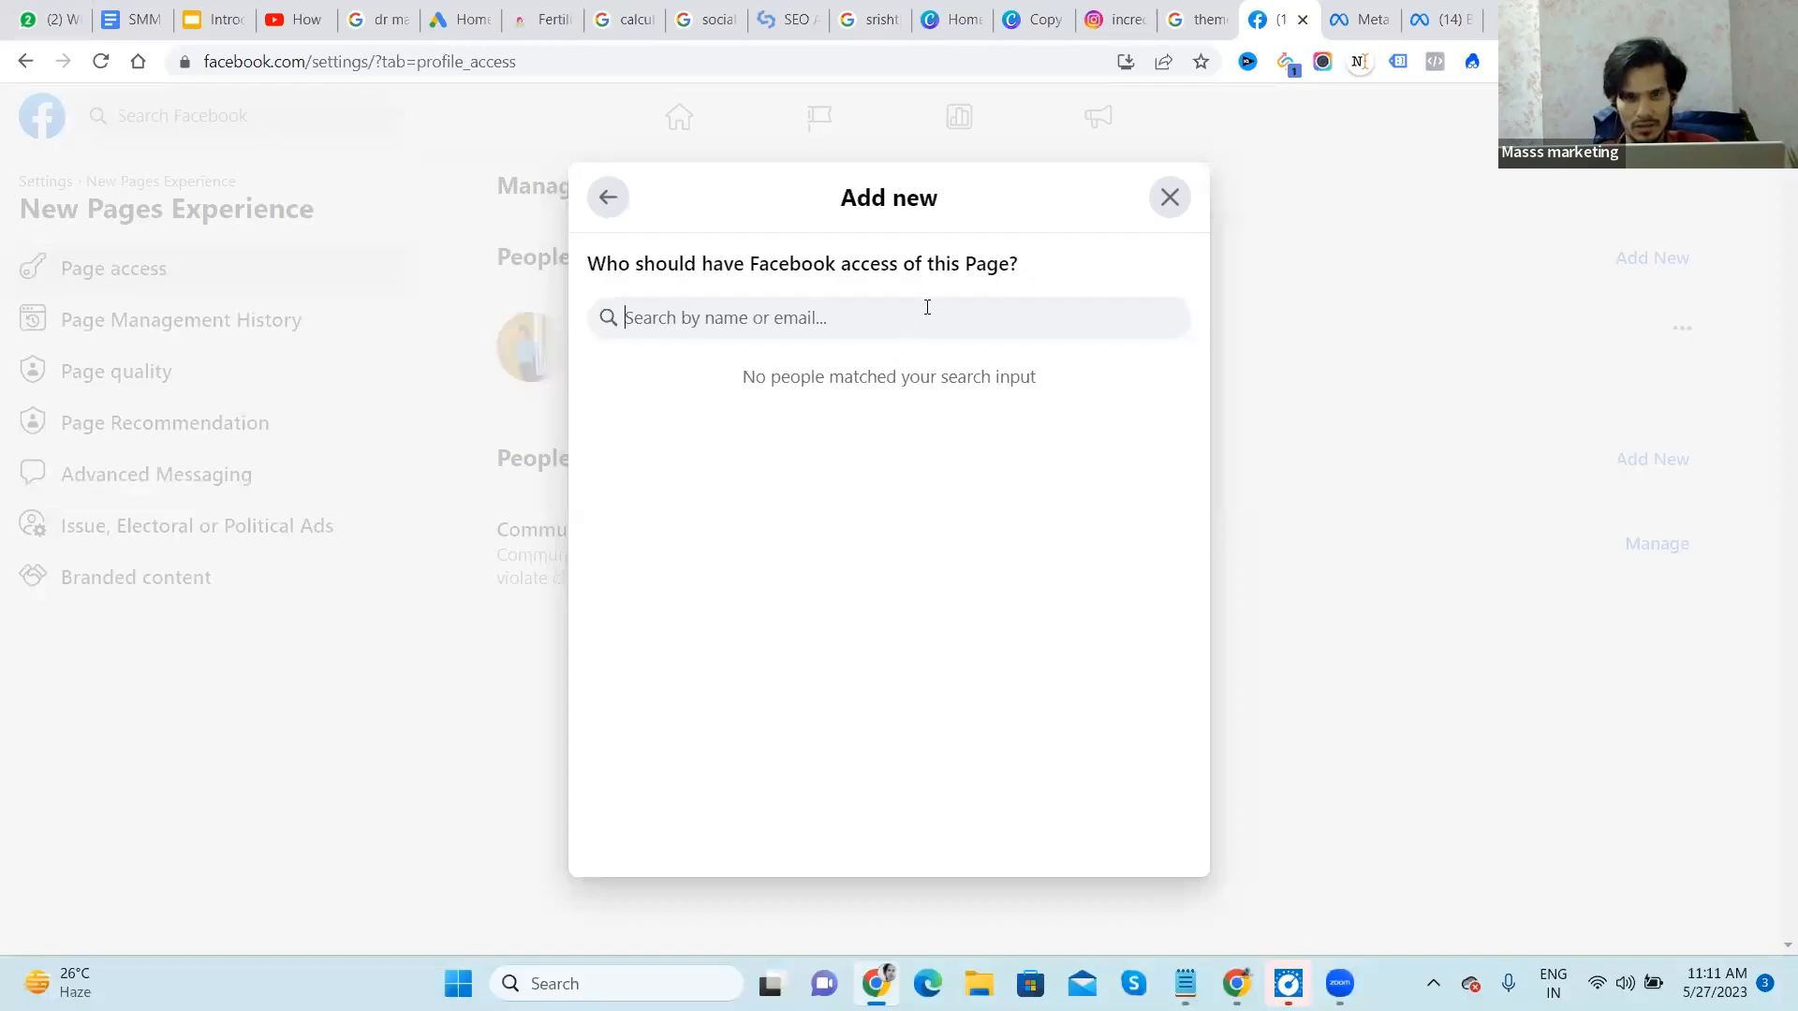
type("simmy")
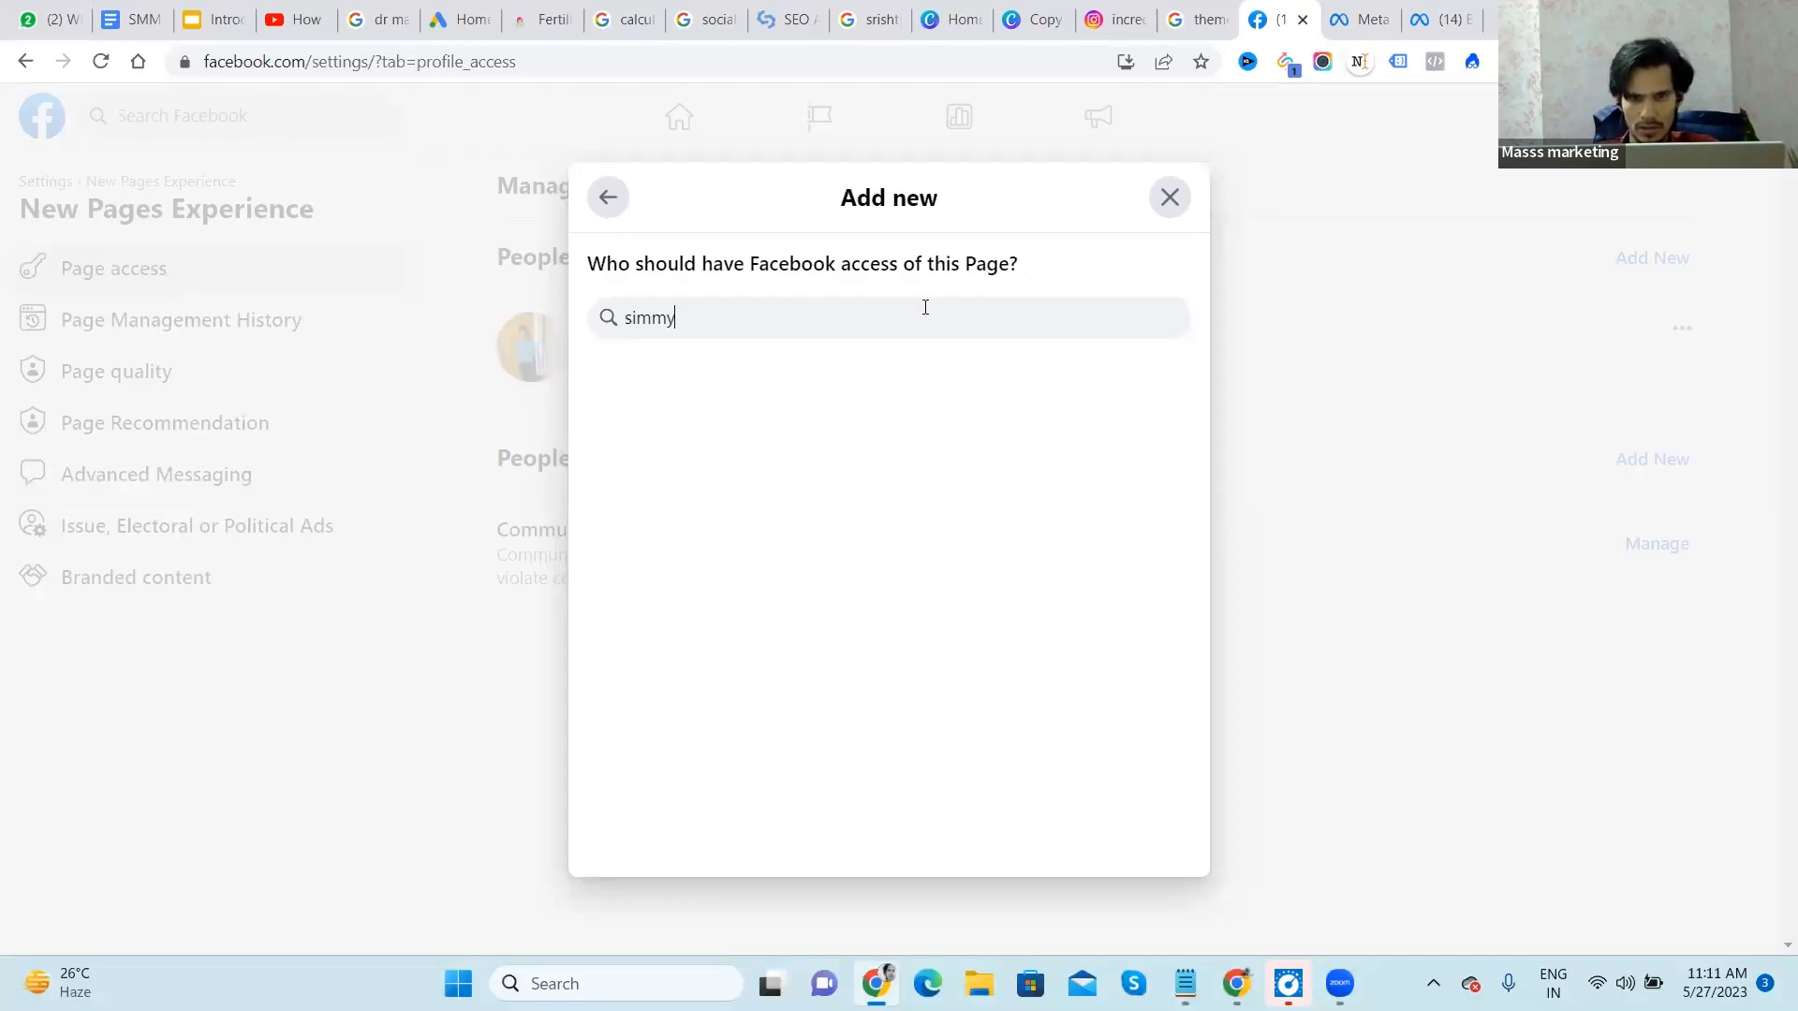
left_click(790, 389)
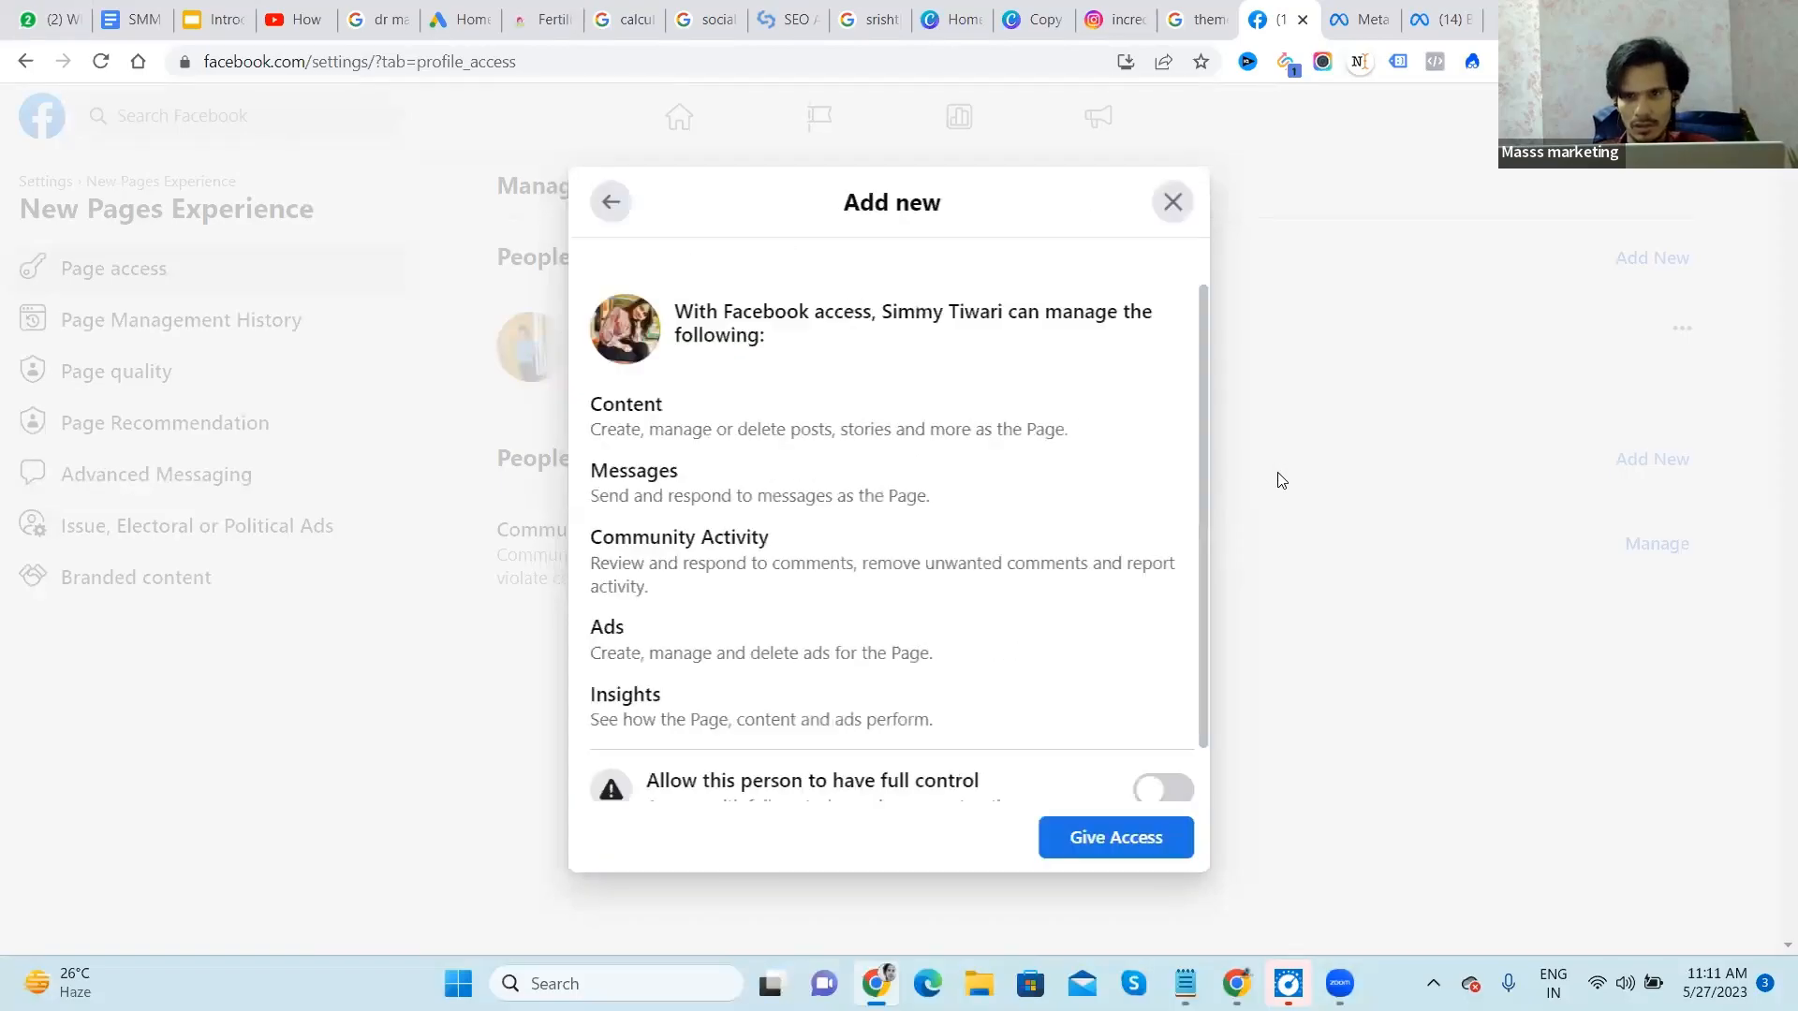
scroll(1206, 627, "down", 1)
scroll(906, 602, "up", 1)
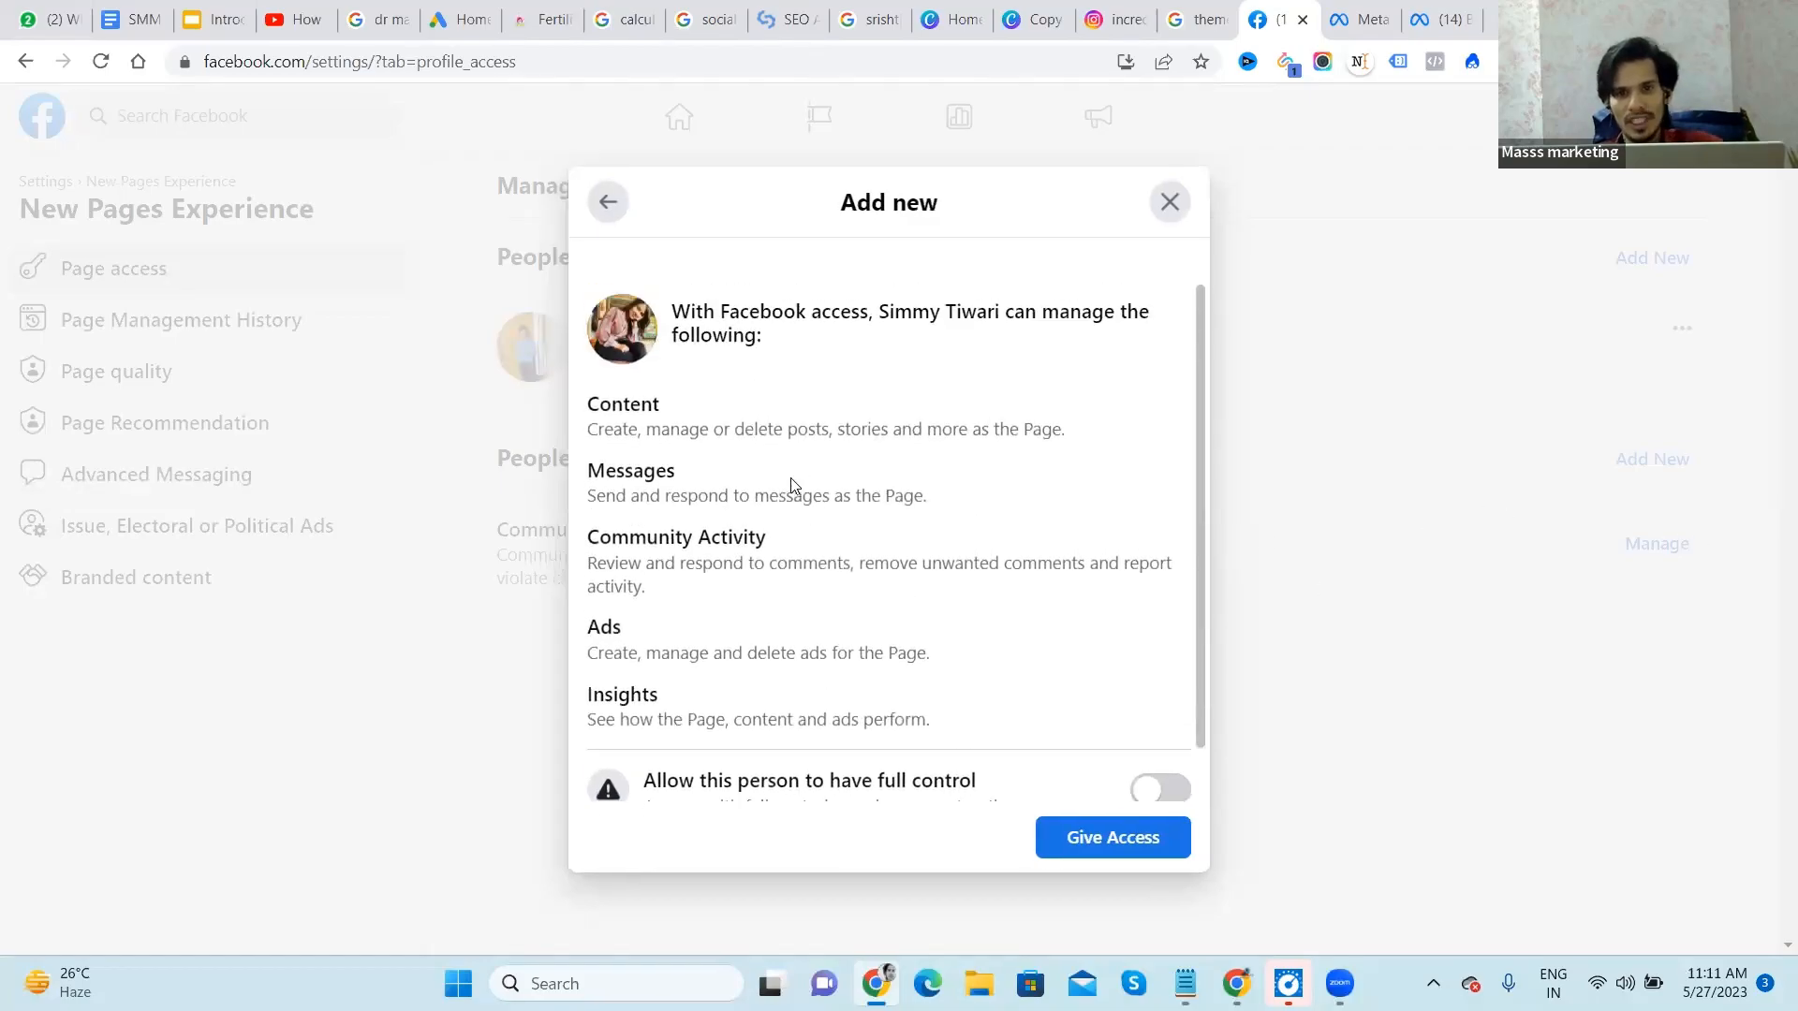
scroll(766, 468, "down", 1)
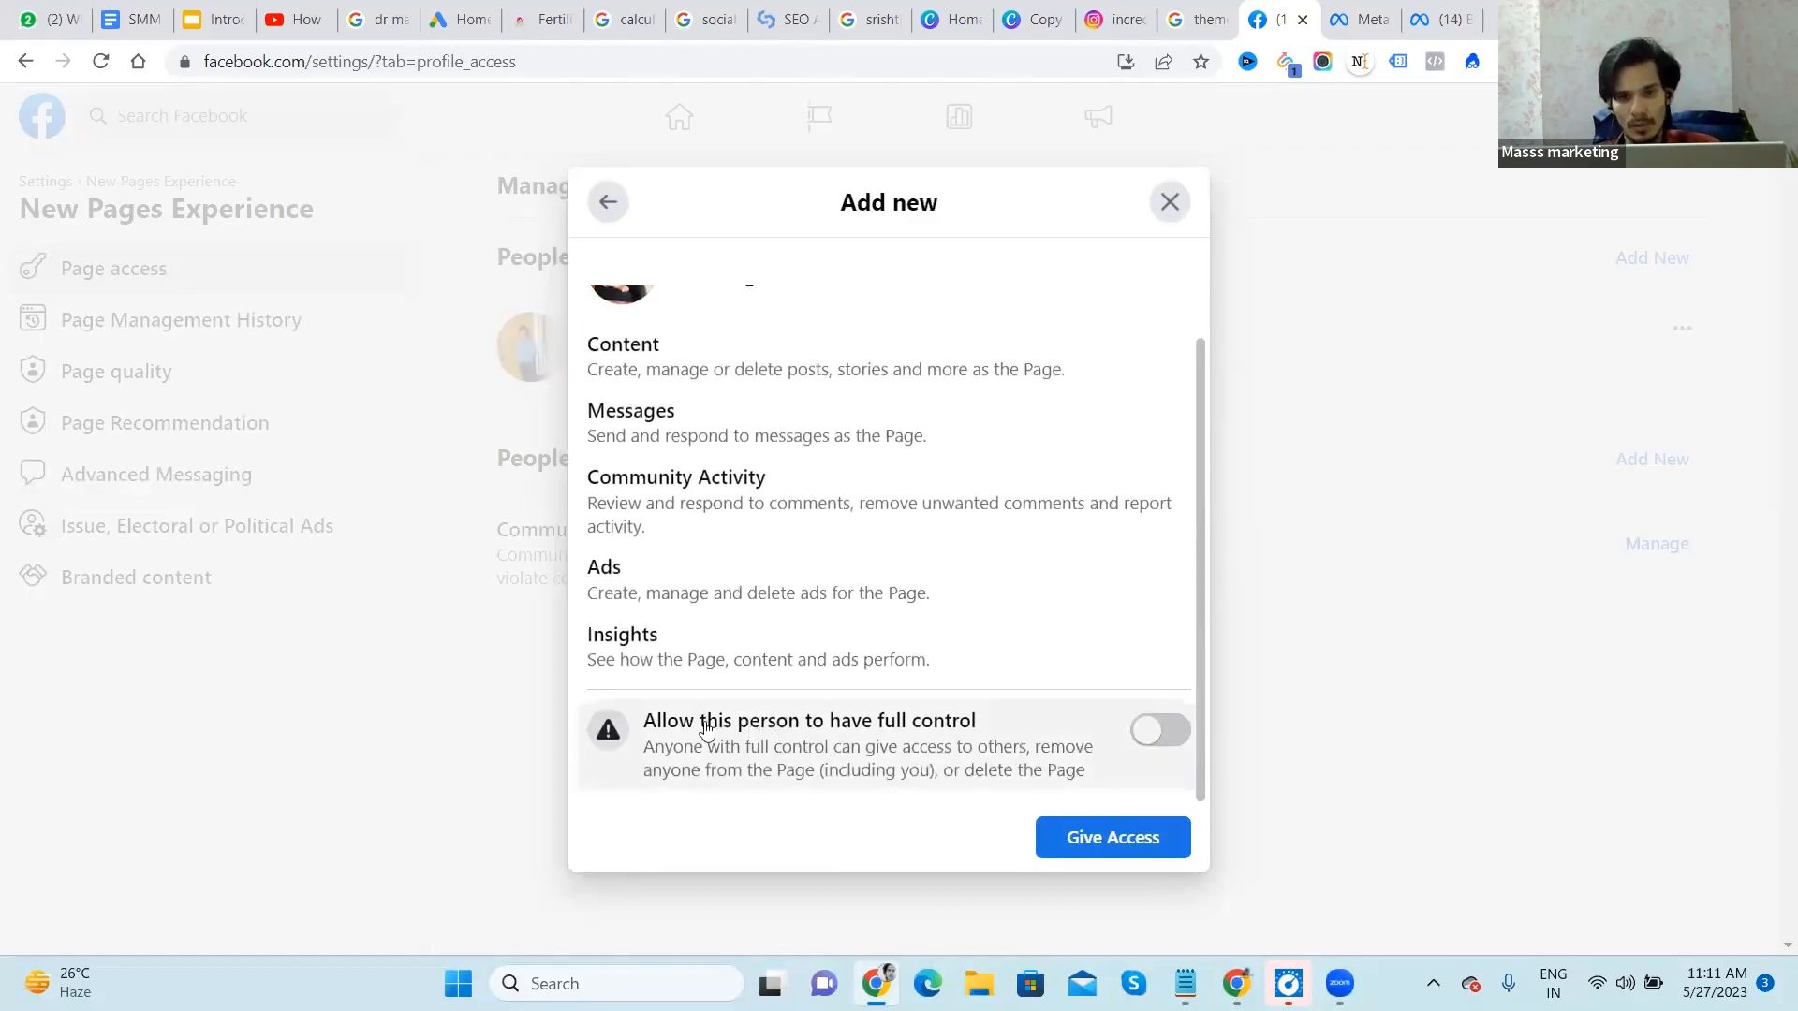
left_click(1159, 738)
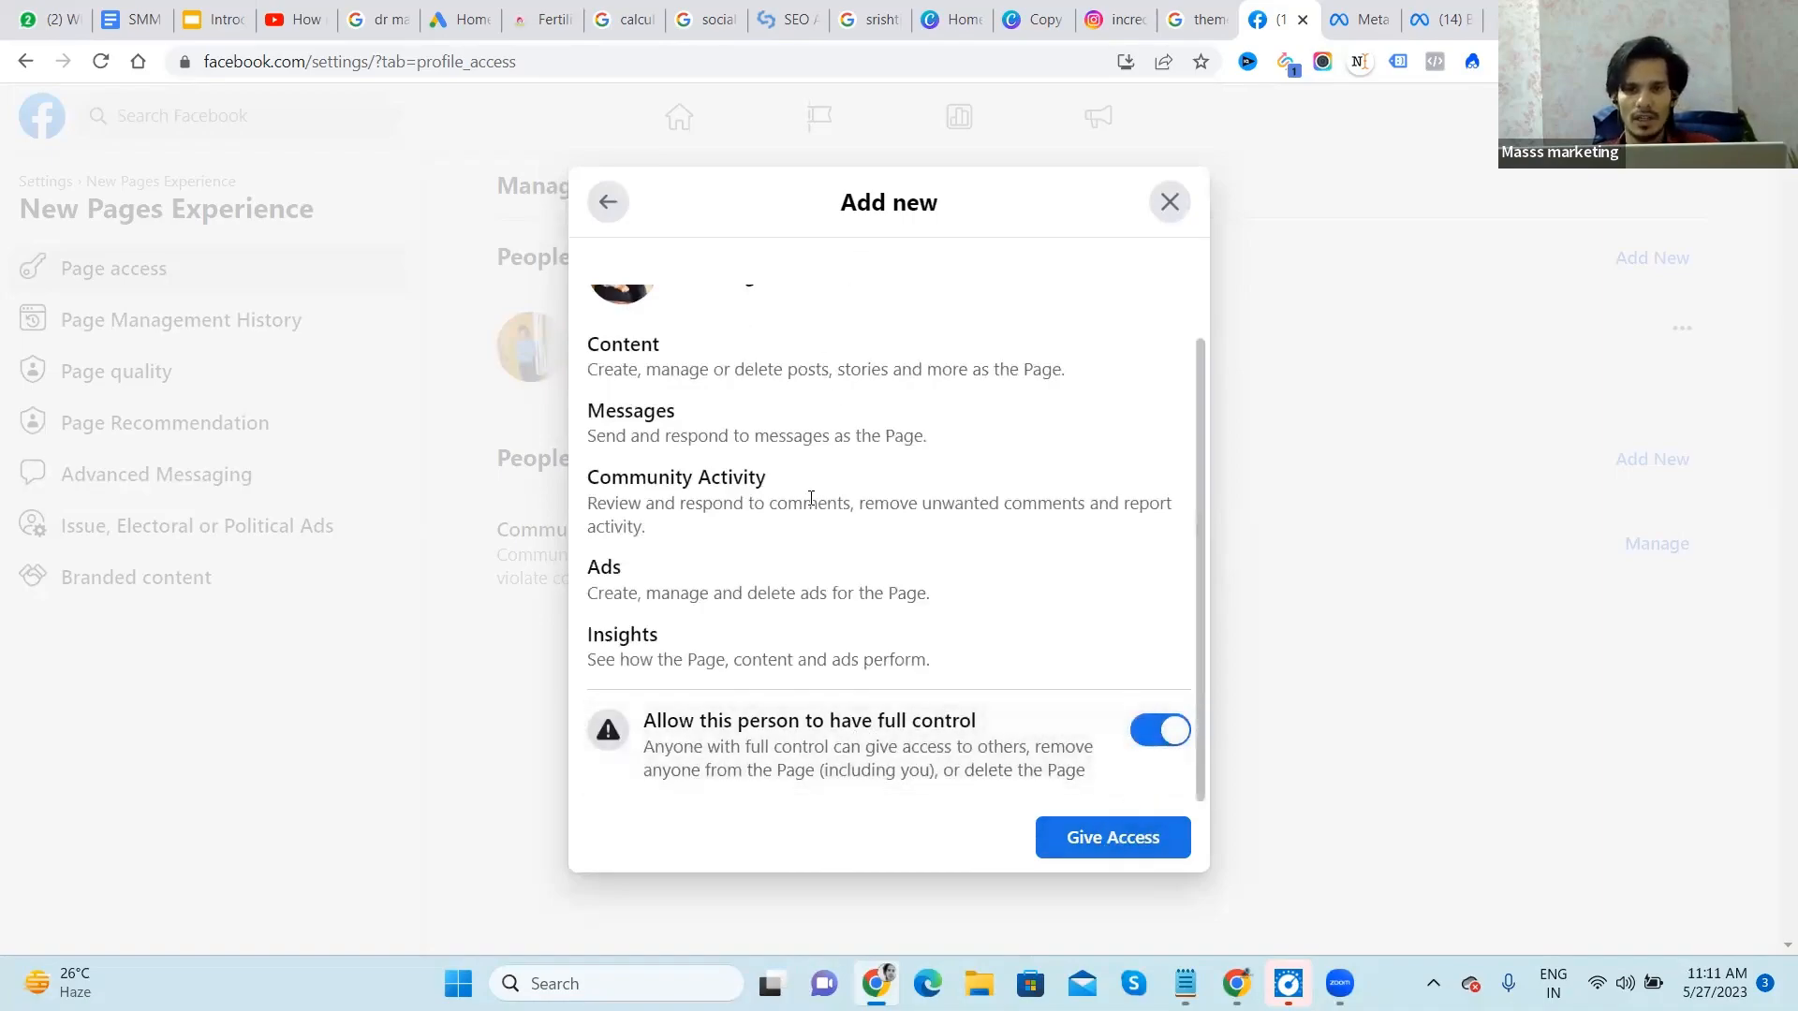
scroll(828, 543, "up", 1)
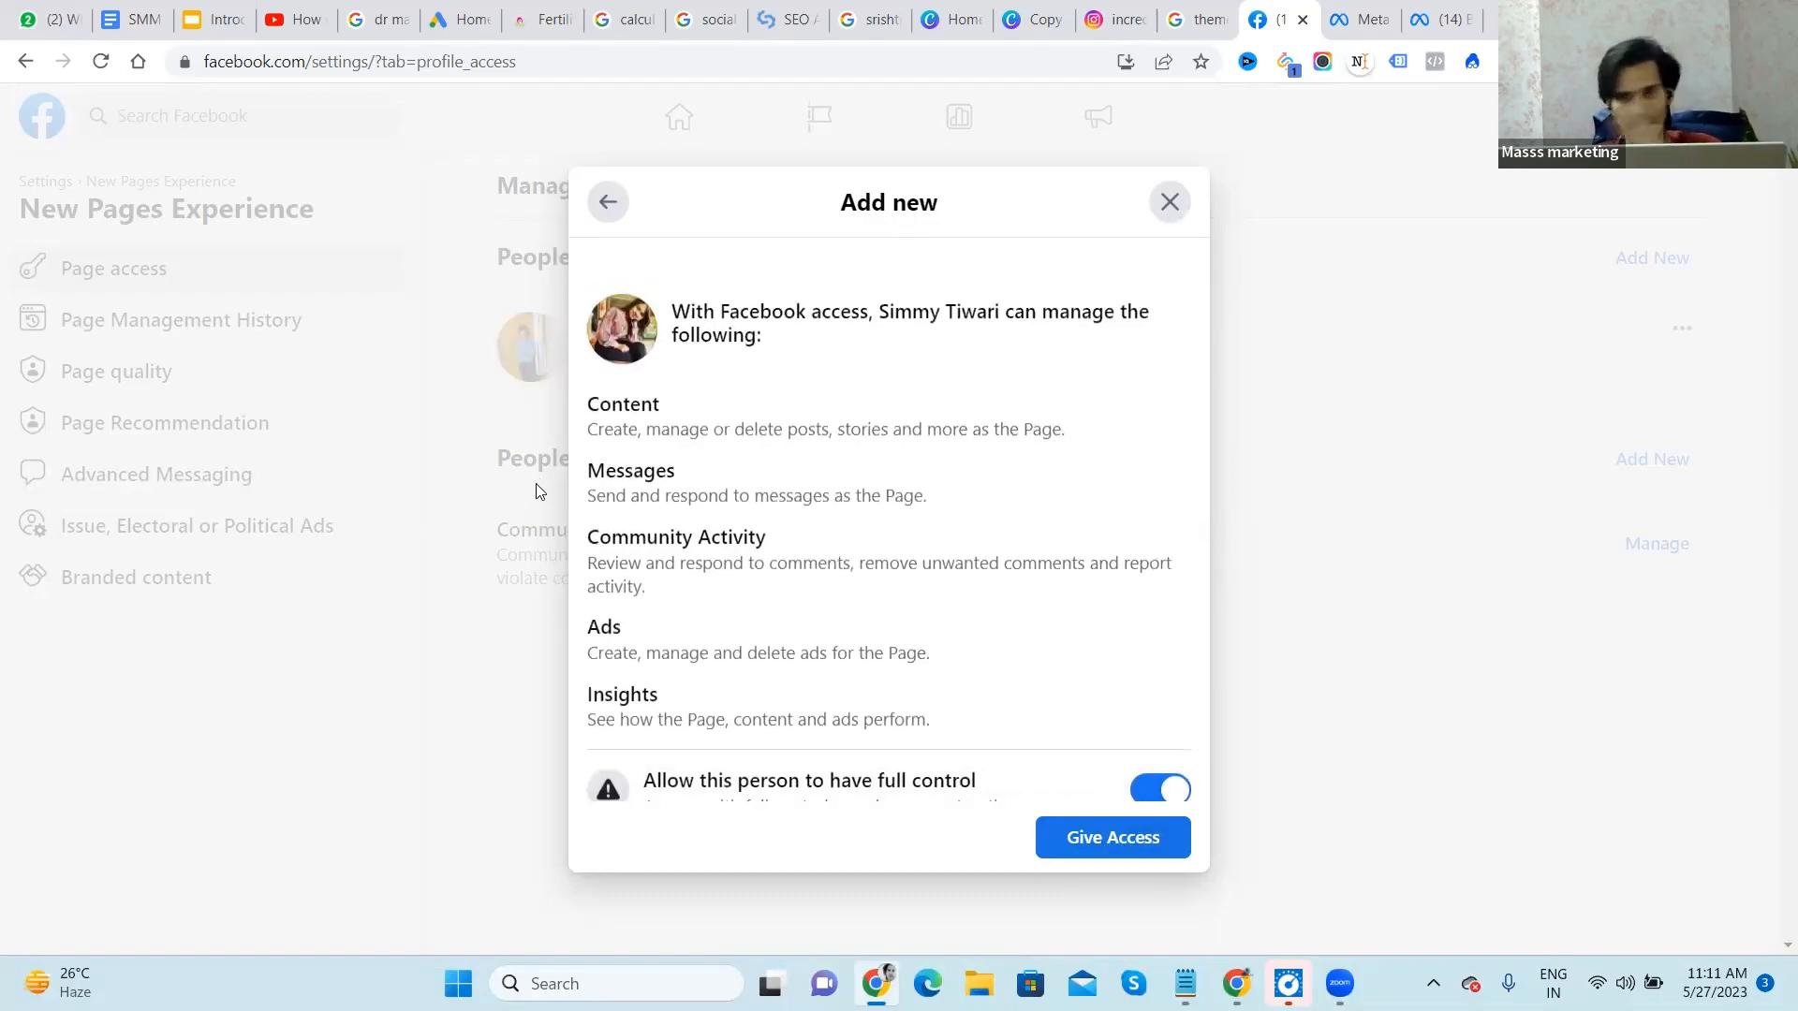
left_click(599, 200)
left_click(599, 198)
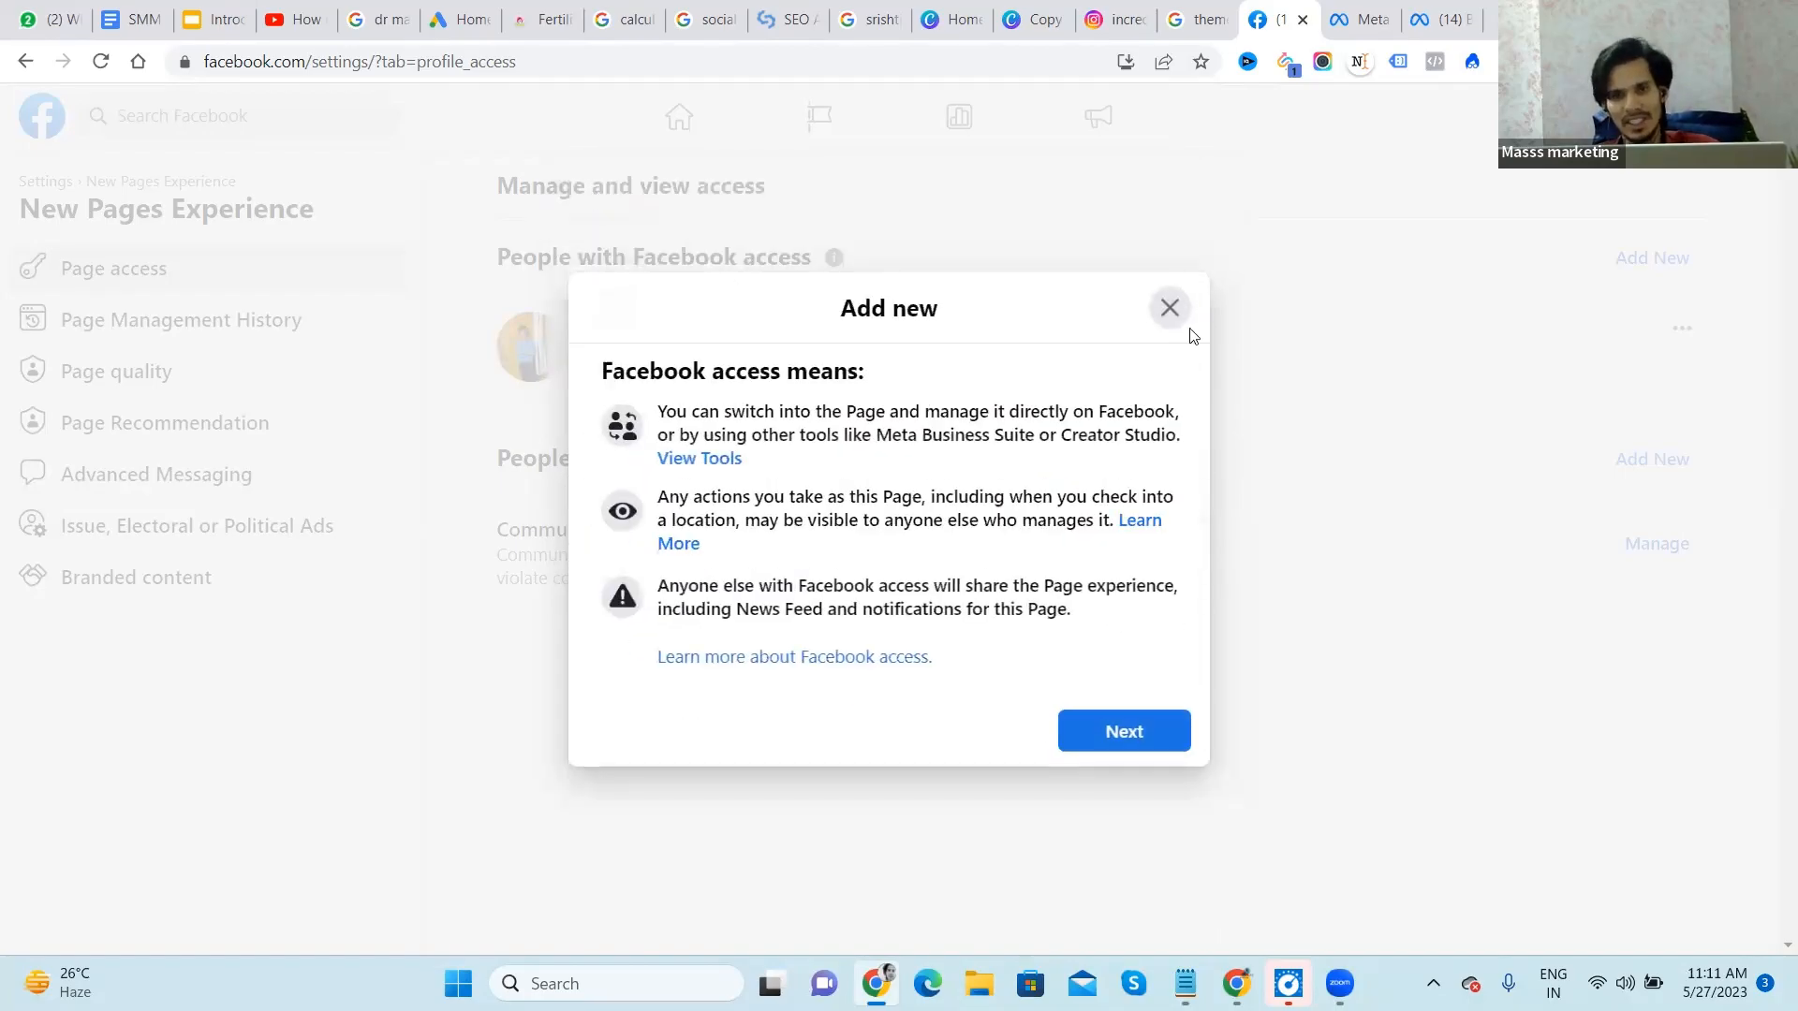
left_click(1168, 309)
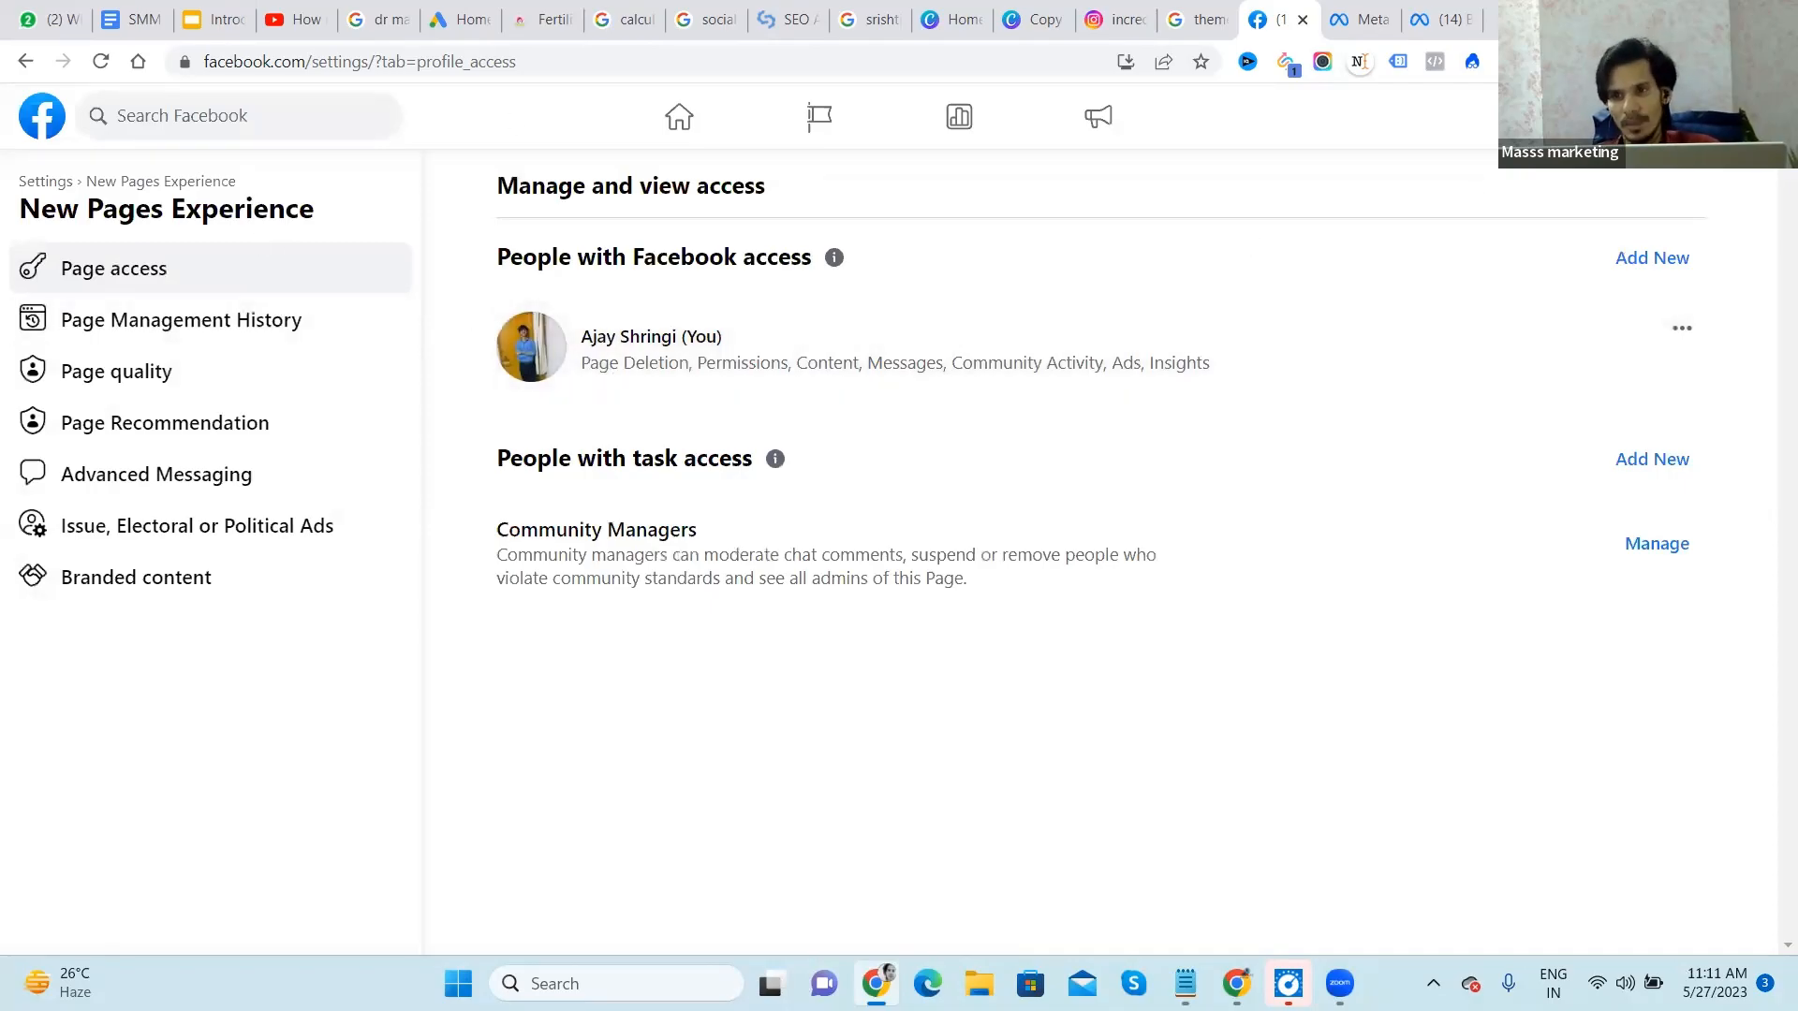
Step: Check the Page's notifications and go to the Facebook home feed
left_click(1679, 116)
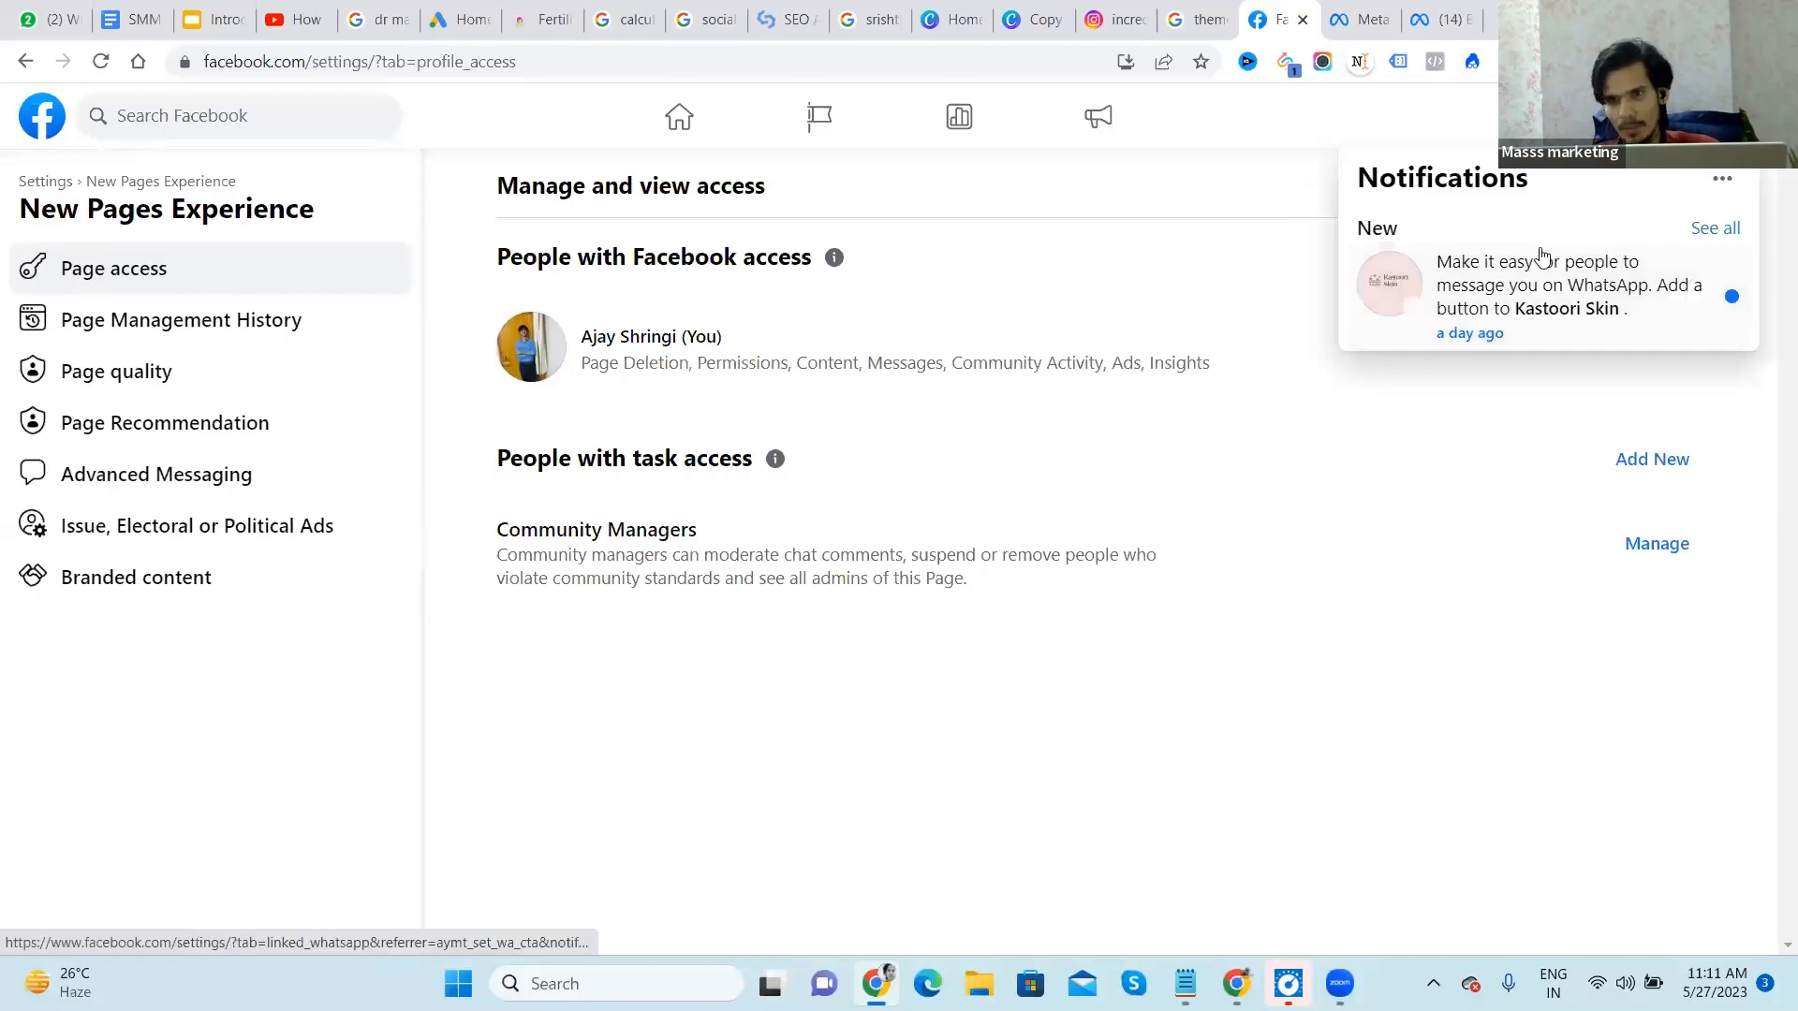
left_click(1678, 117)
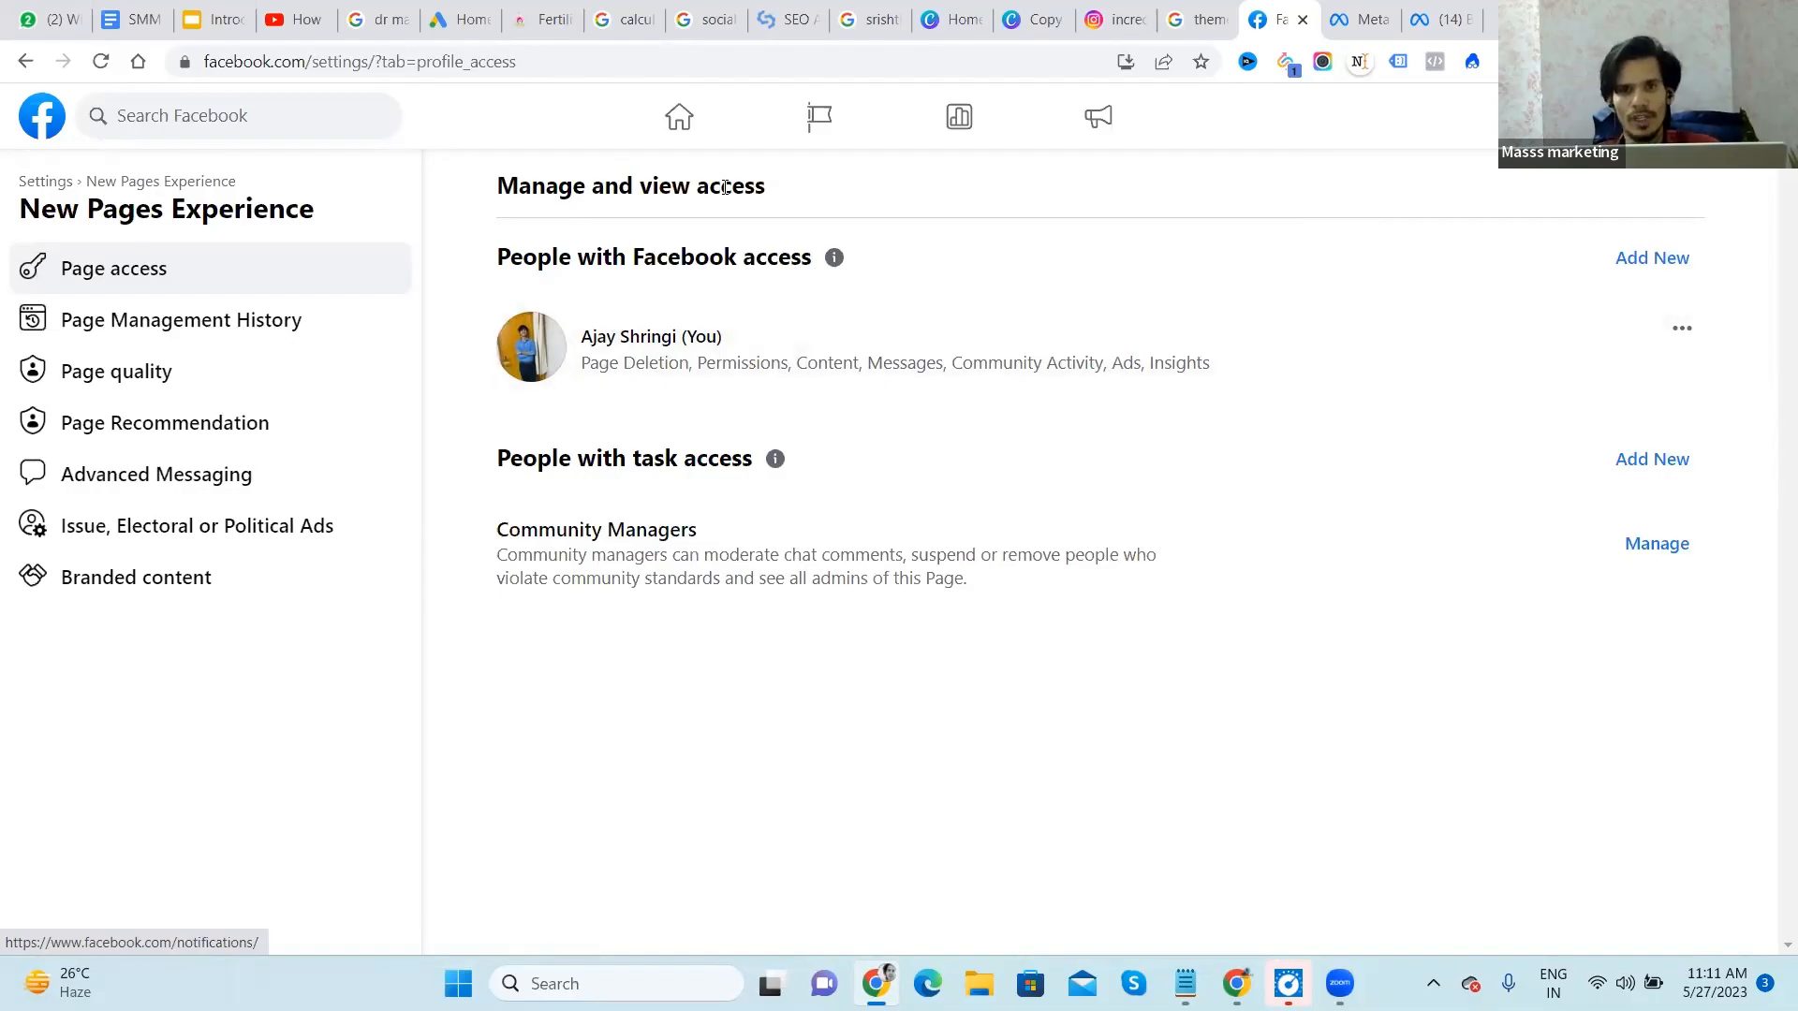
left_click(677, 128)
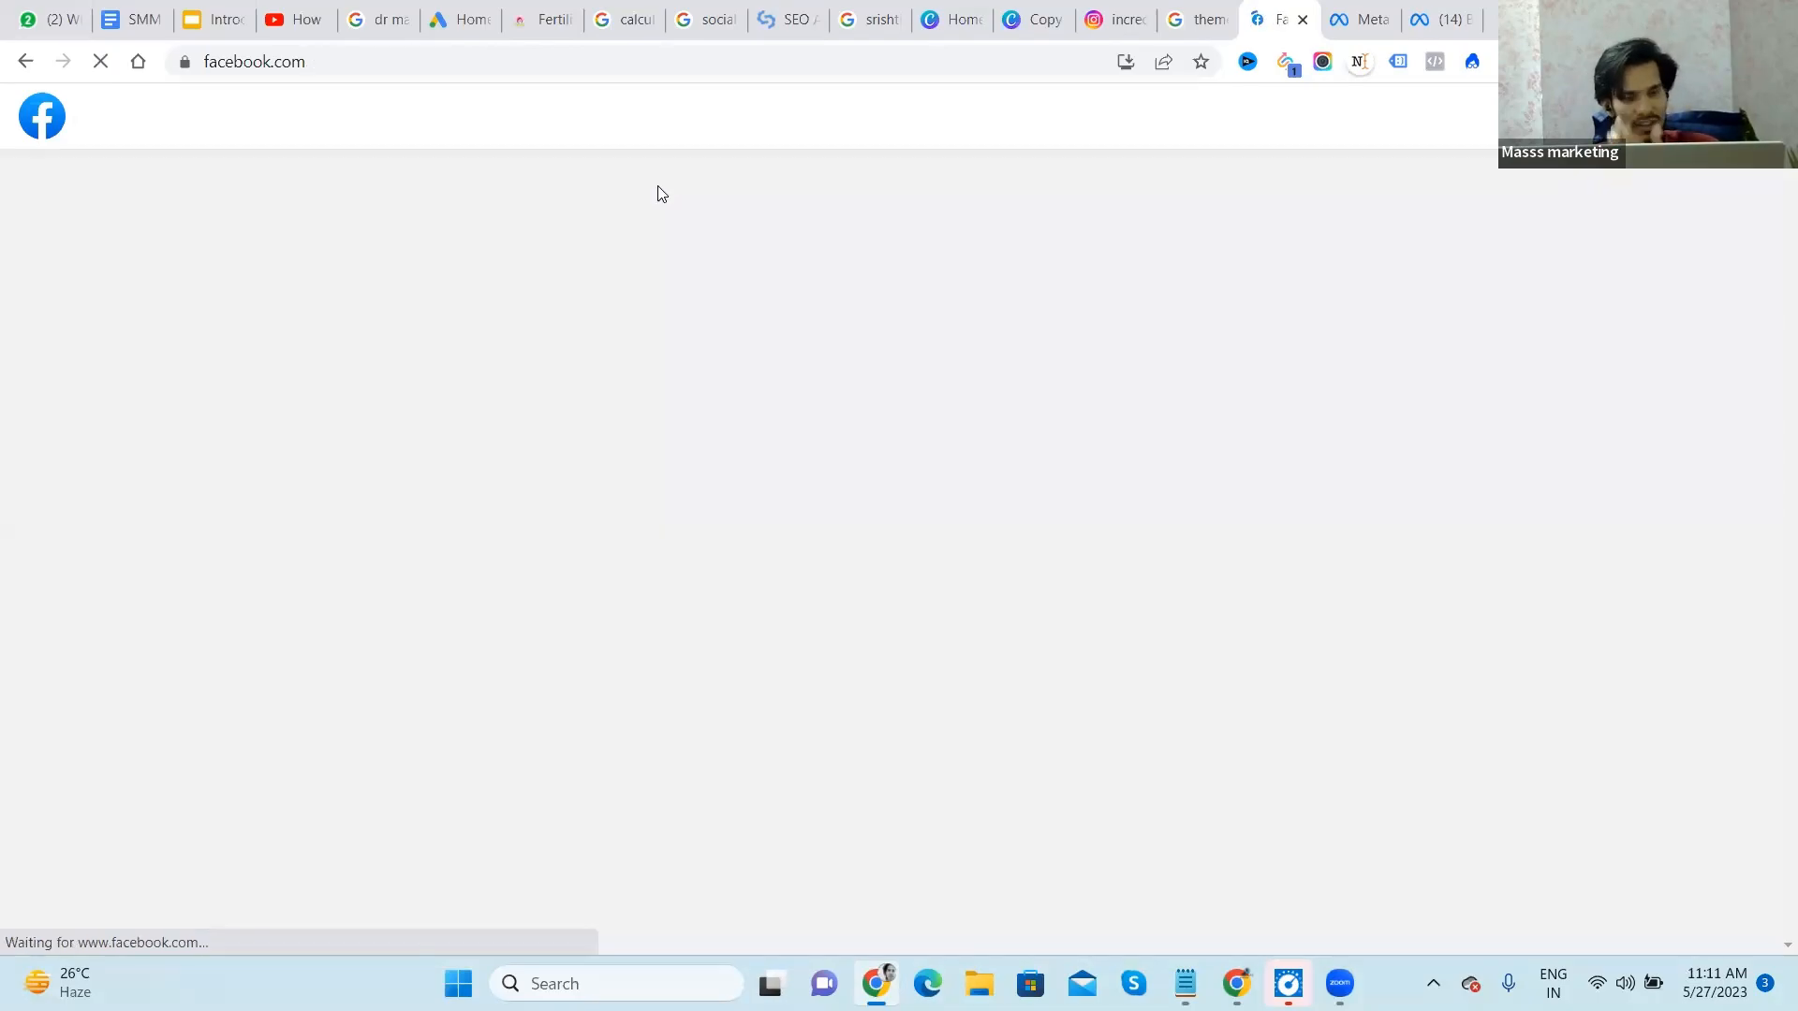